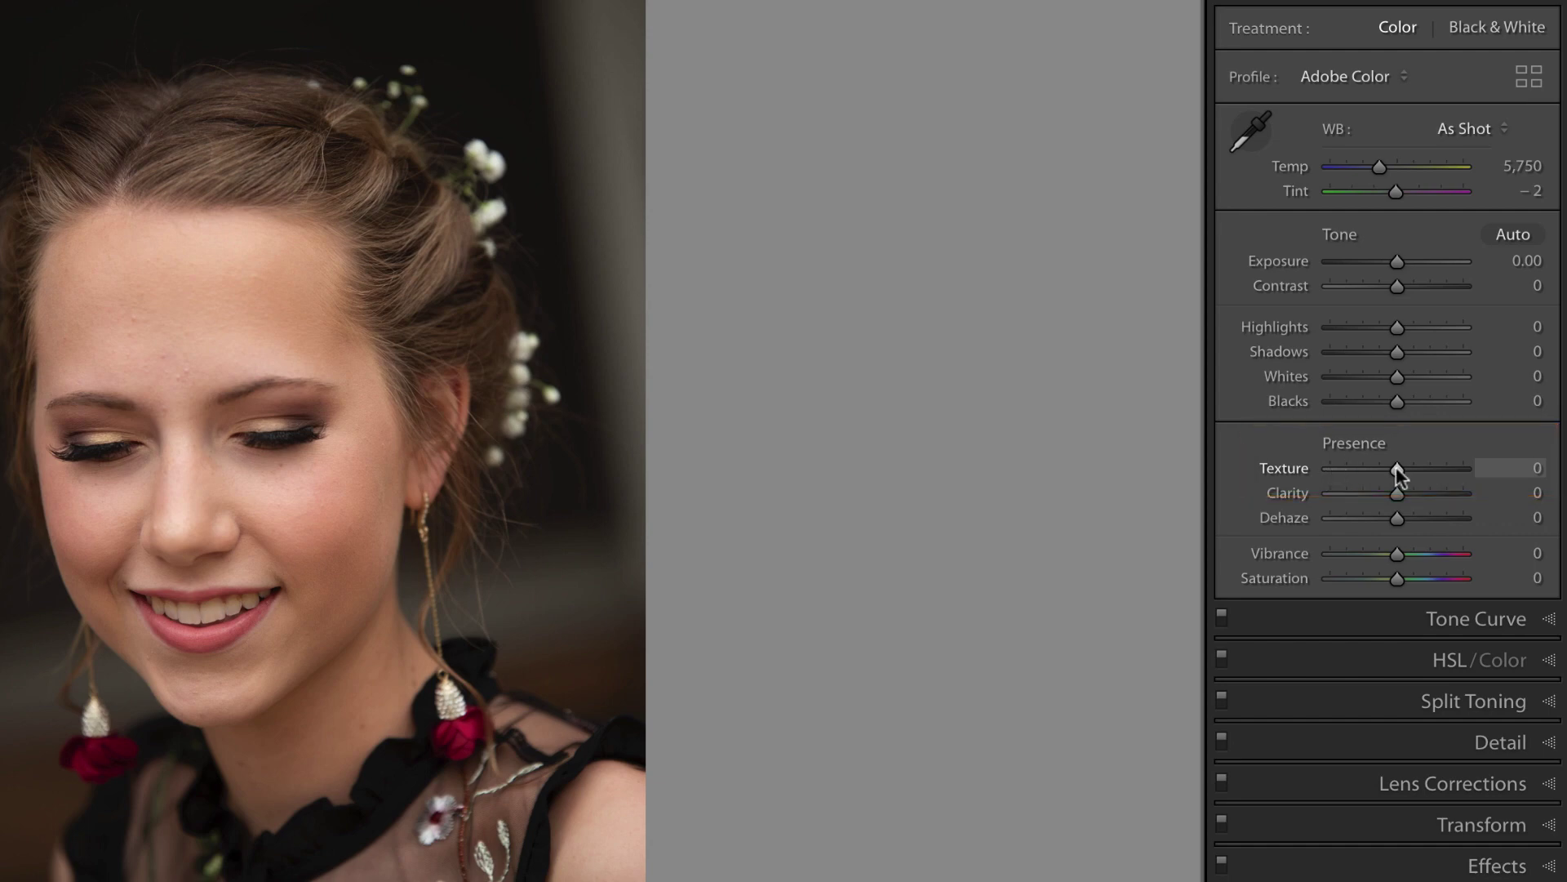
# Try out the portrait's Texture slider at several values, ending back at 0.
pyautogui.moveTo(1396, 467); pyautogui.dragTo(1303, 470)
pyautogui.moveTo(1327, 468); pyautogui.dragTo(1365, 469)
pyautogui.moveTo(1364, 467); pyautogui.dragTo(1545, 475)
pyautogui.moveTo(1461, 468); pyautogui.dragTo(1397, 468)
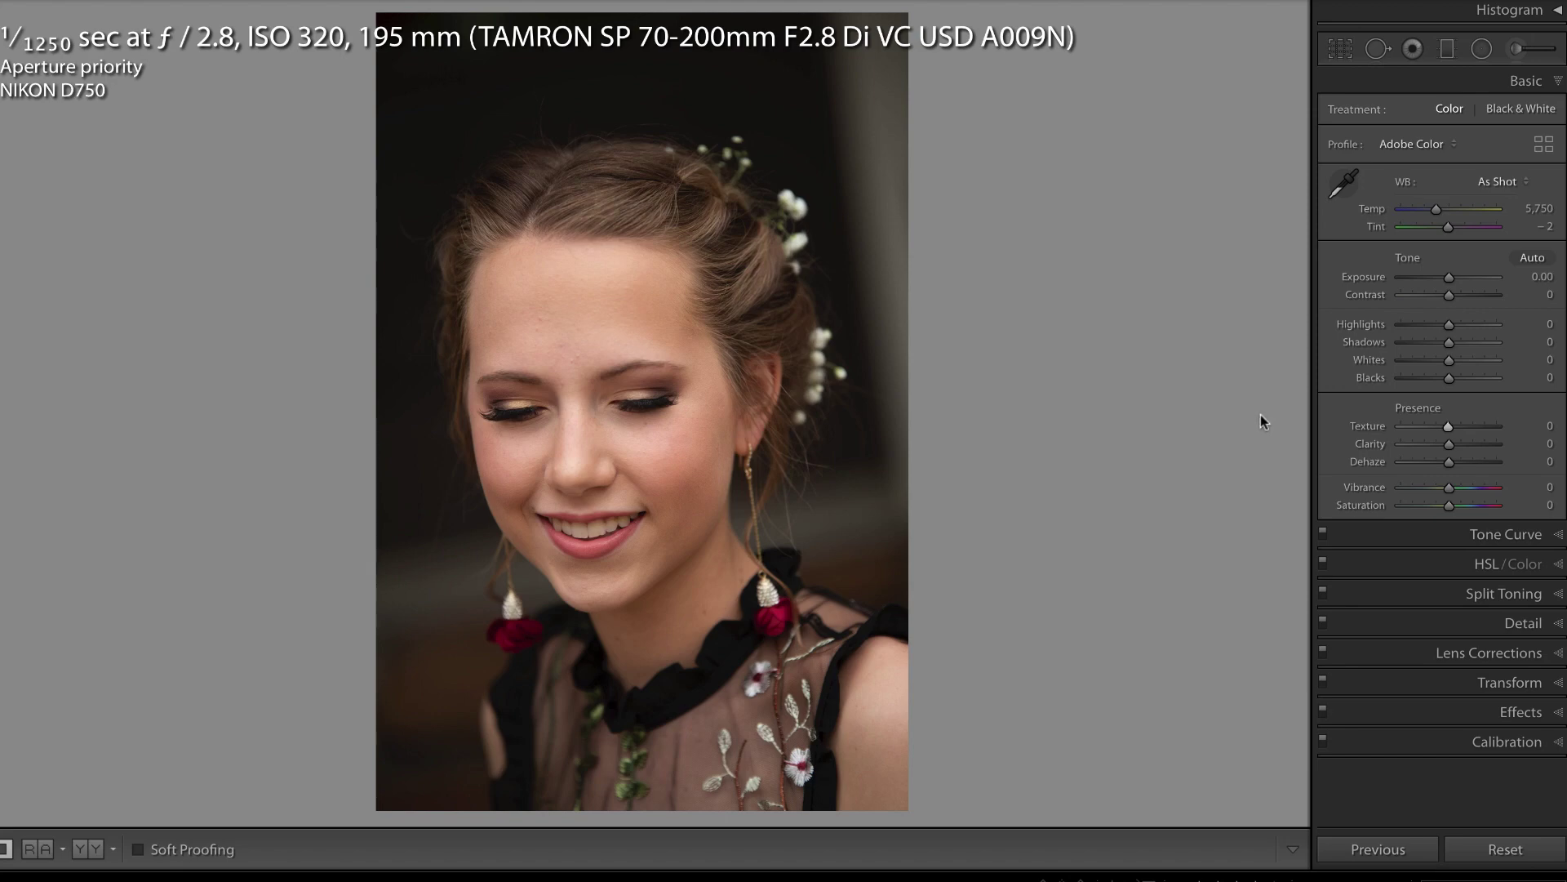
# Reapply the basic edits (Exposure +0.25, Highlights −60, Clarity −10, Vibrance +15), comparing before and after.
pyautogui.hotkey('ctrl', 'shift', 'v')
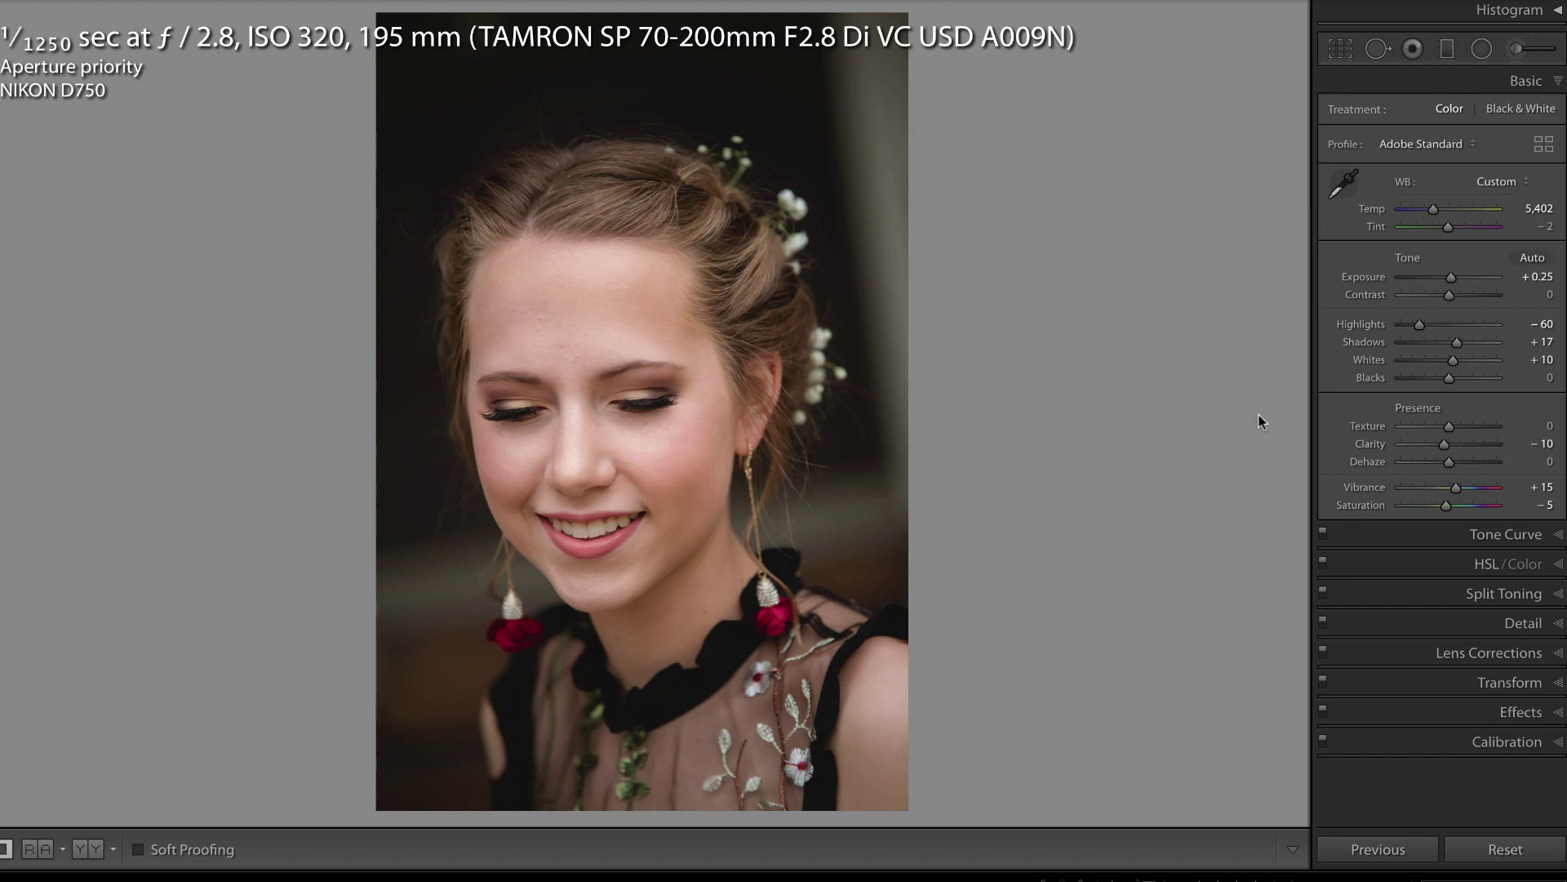
pyautogui.hotkey('ctrl', 'z')
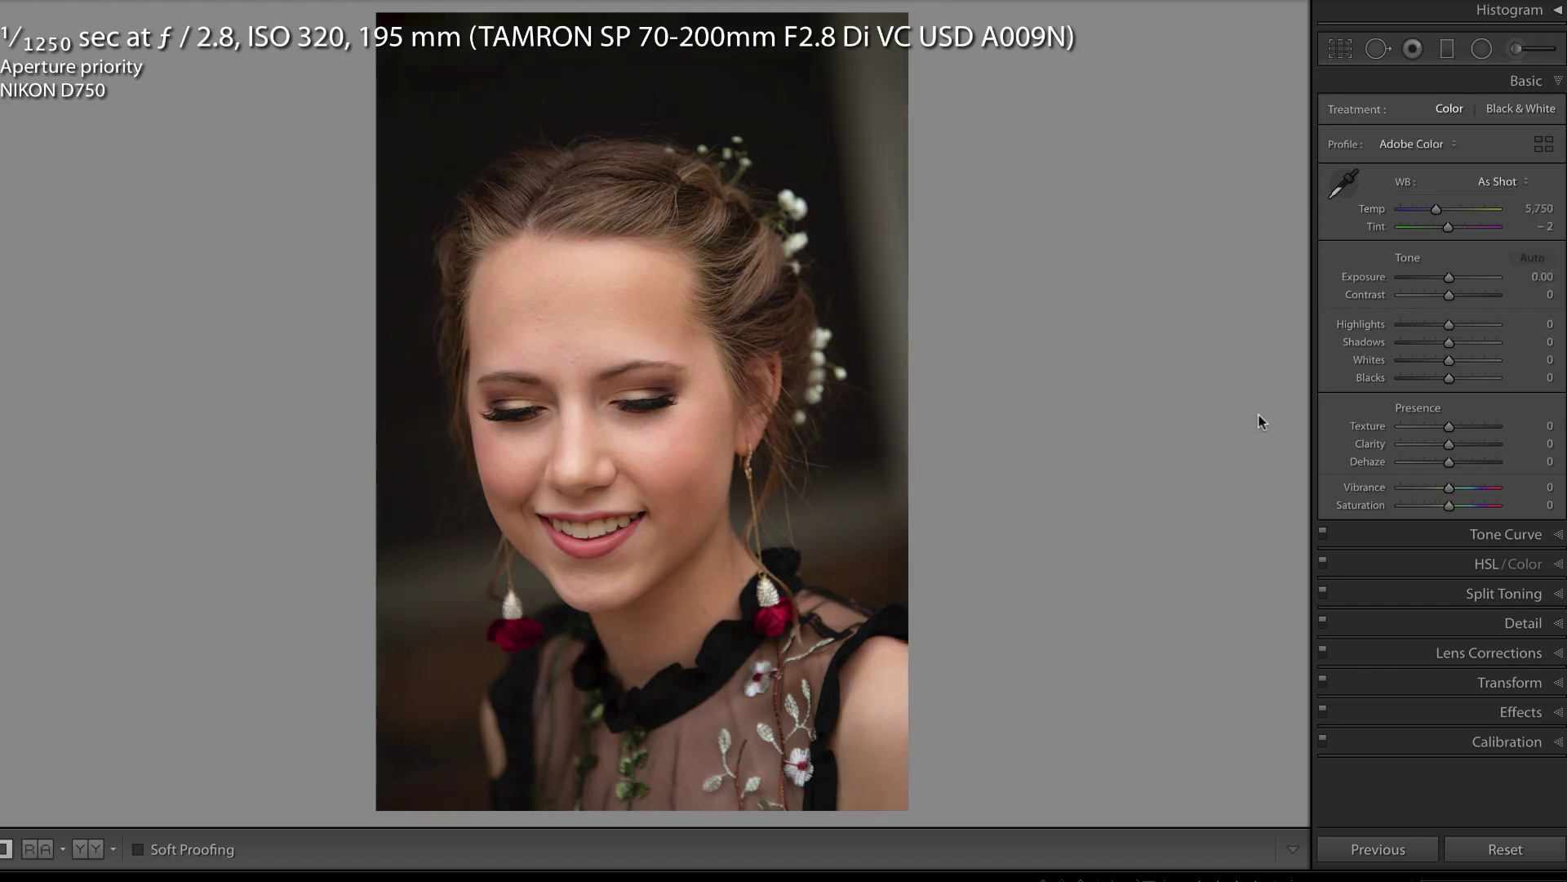
pyautogui.hotkey('ctrl', 'y')
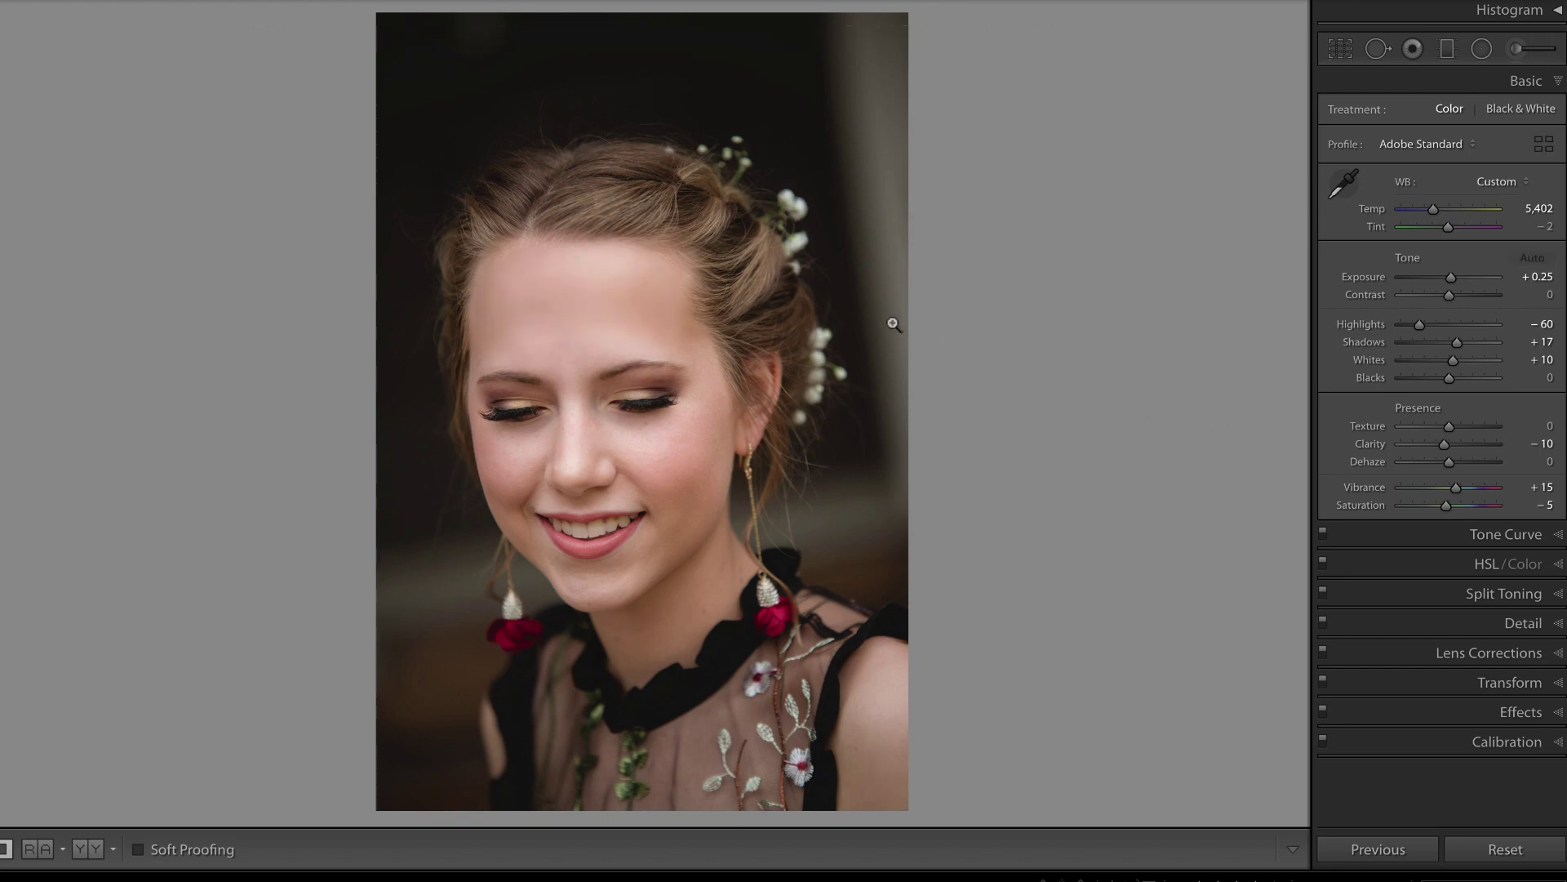
pyautogui.click(695, 310)
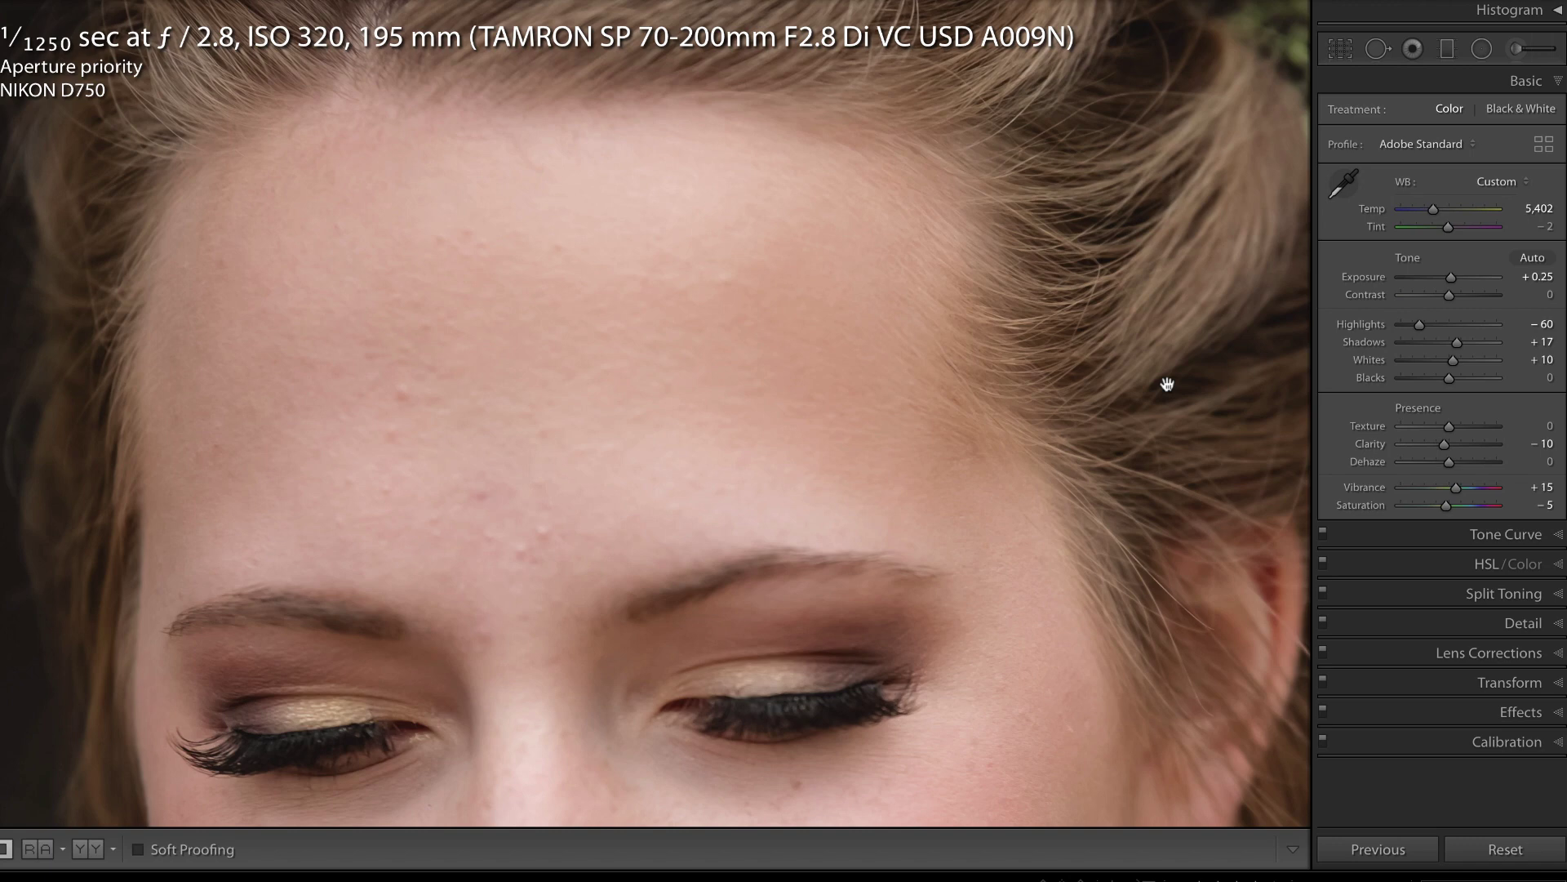
# Restore the forehead blemish retouching and switch to the Adjustment Brush.
pyautogui.press('Right')
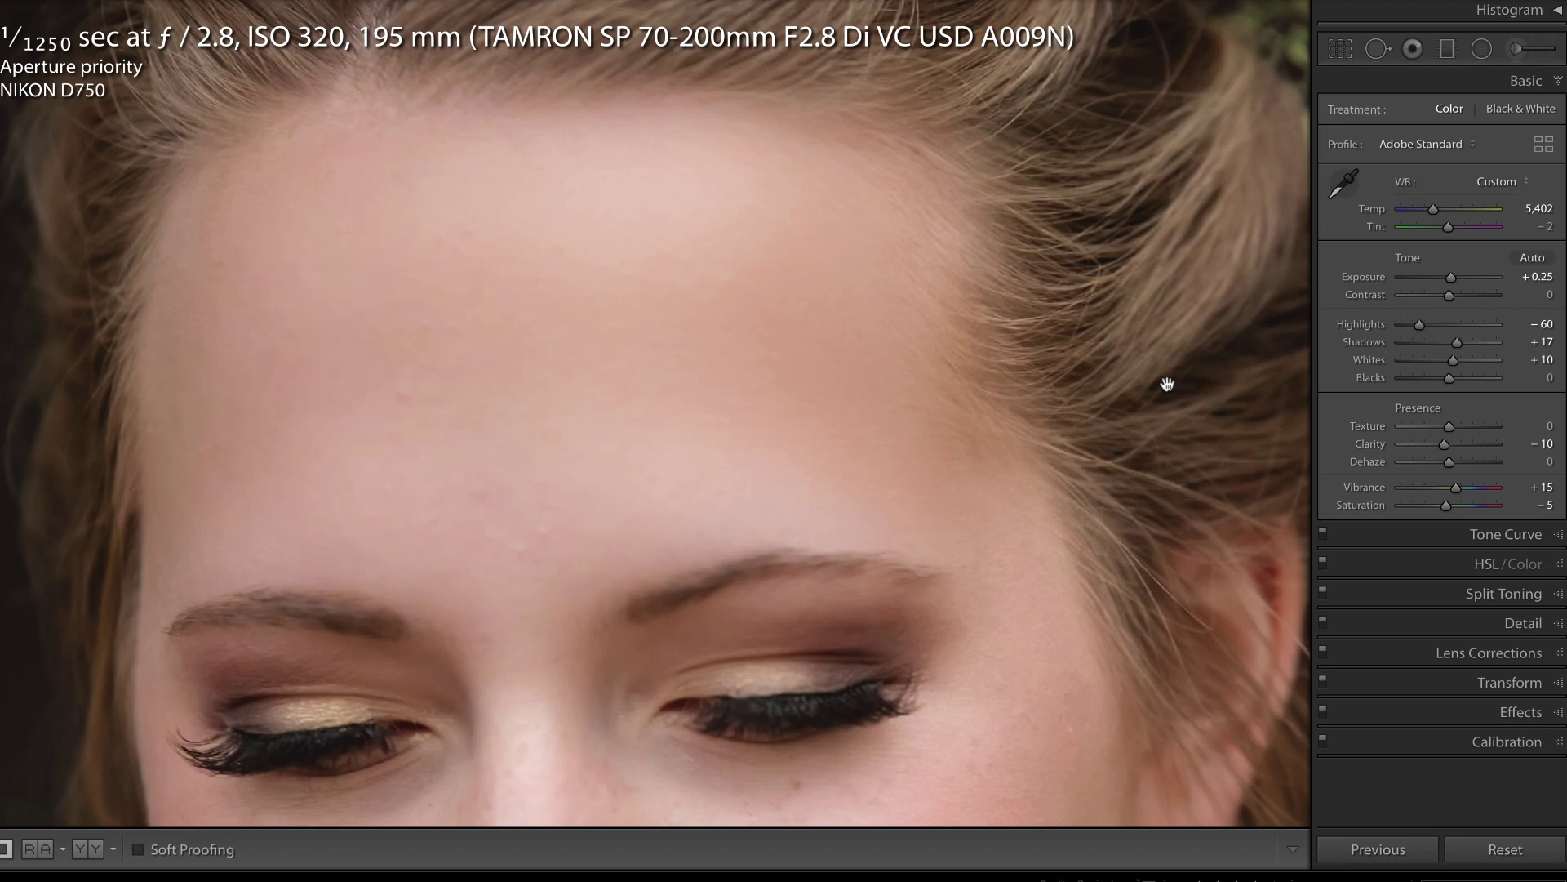
pyautogui.press('k')
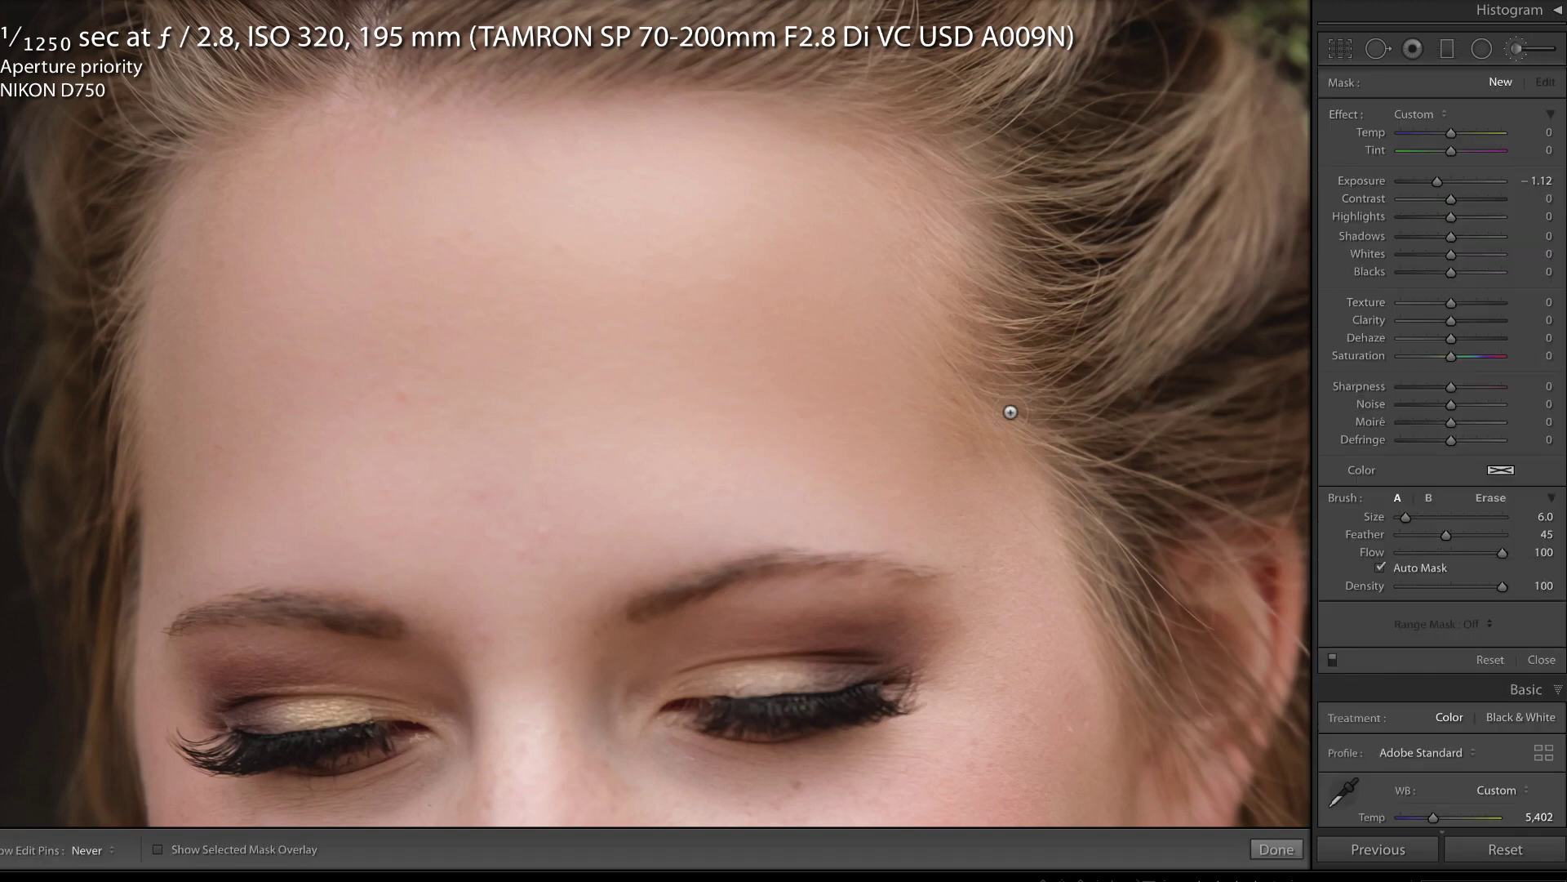
# Step through mask undo/redo and brush toggles until the forehead mask shows Texture −100.
pyautogui.press('h')
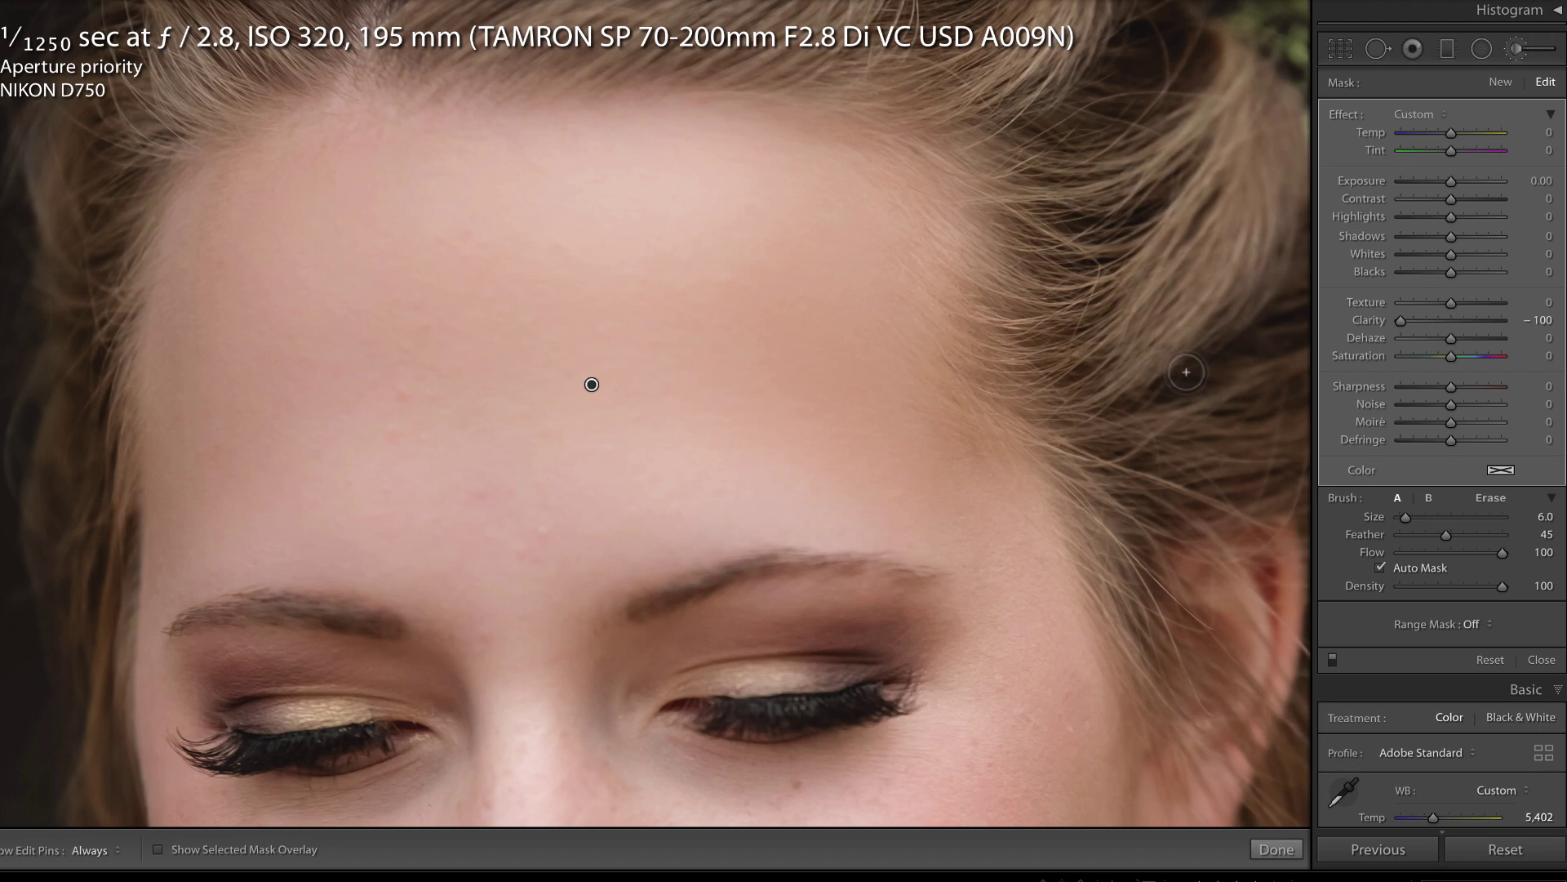
pyautogui.press('h')
pyautogui.press('Delete')
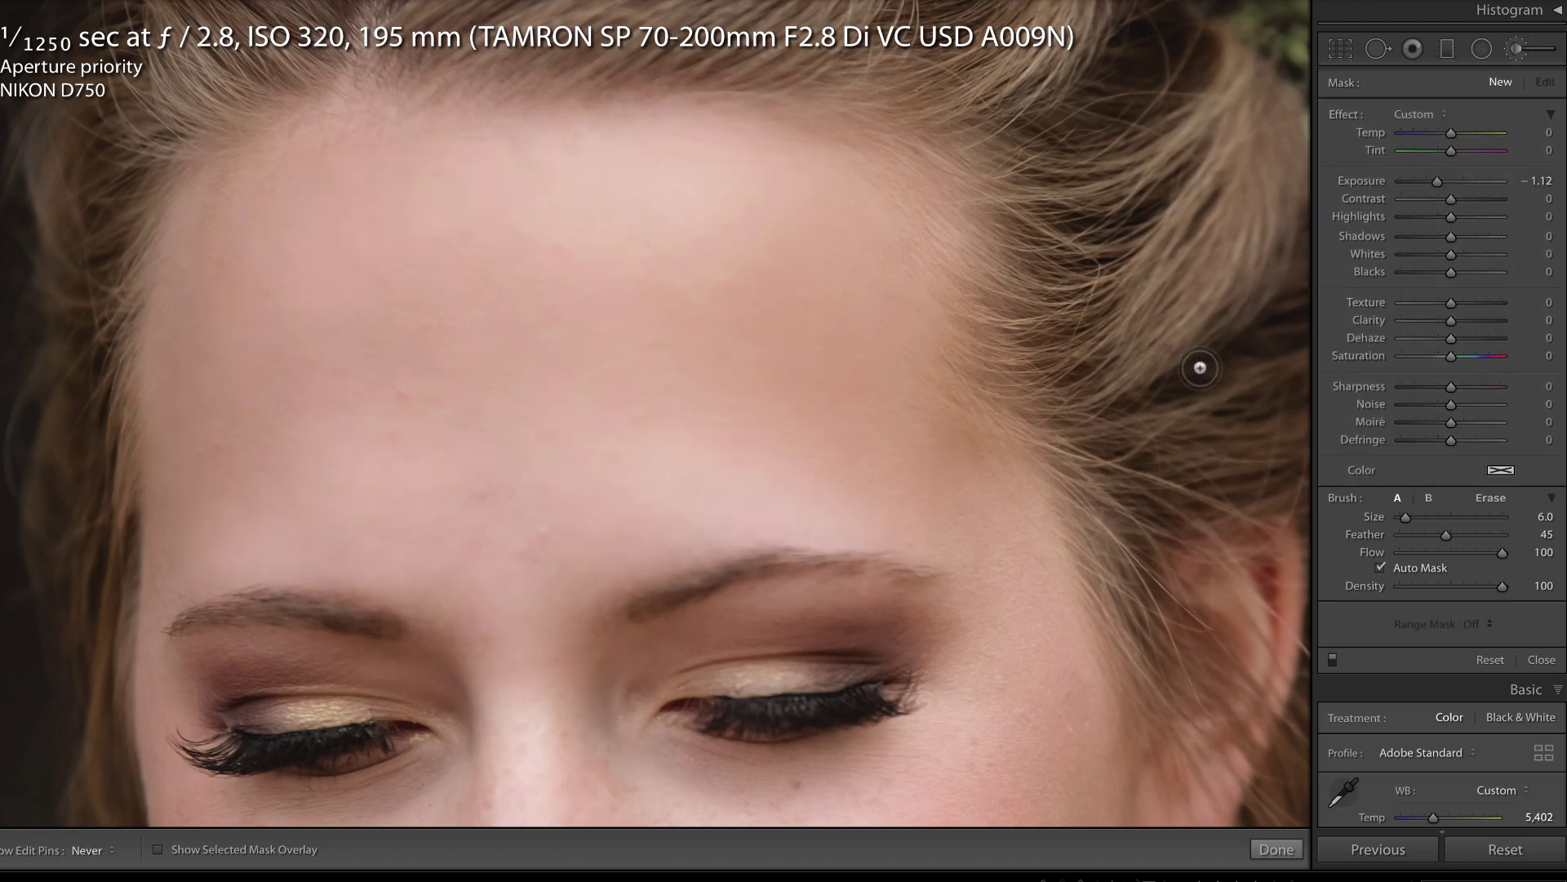
pyautogui.hotkey('ctrl', 'z')
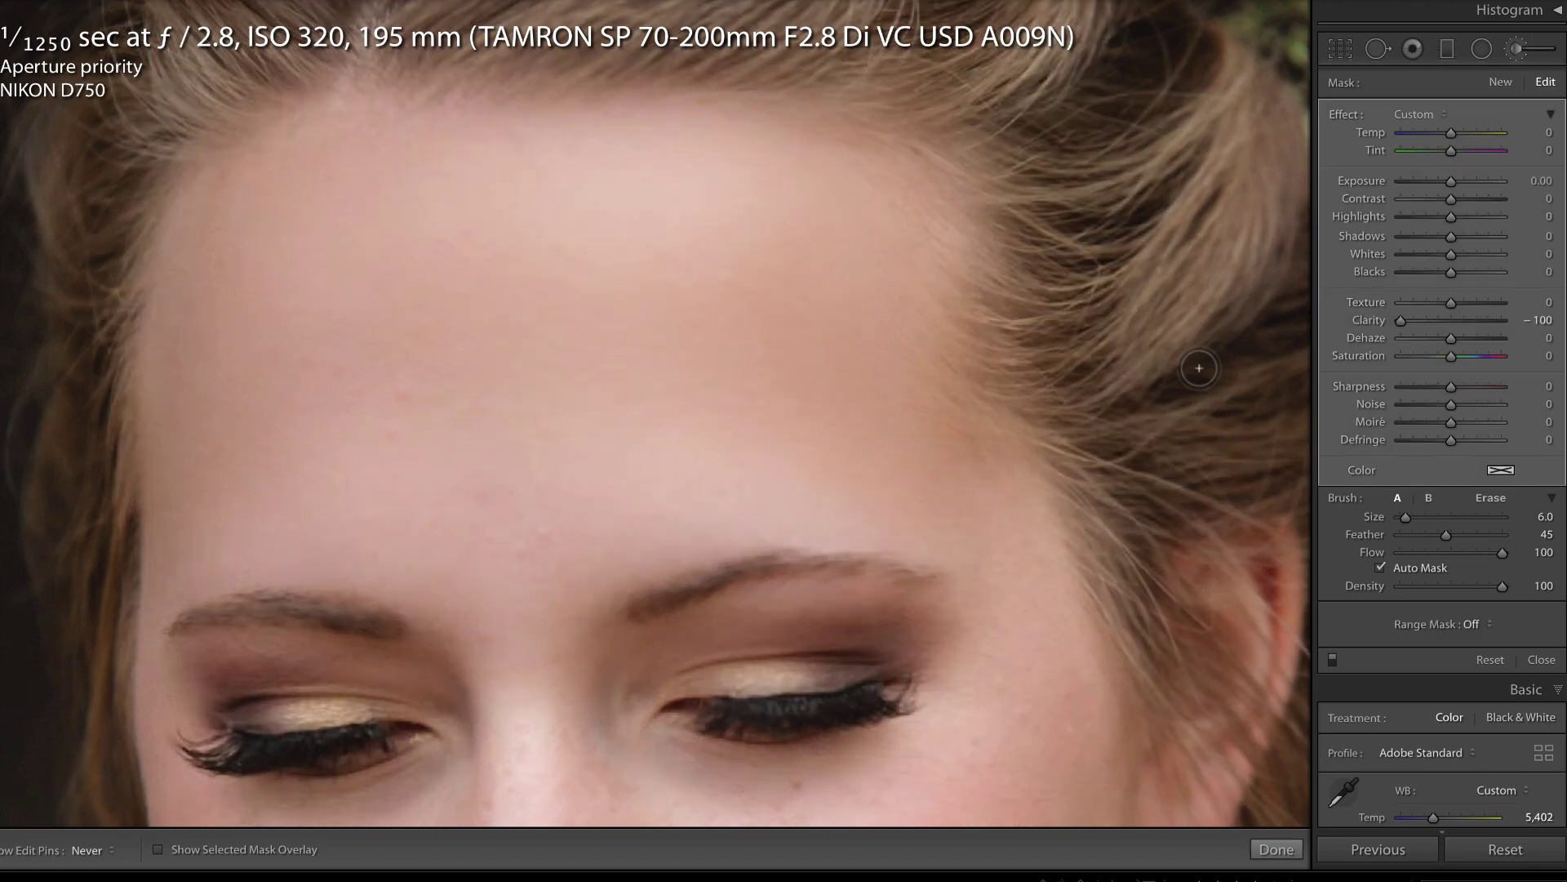
pyautogui.hotkey('ctrl', 'shift', 'z')
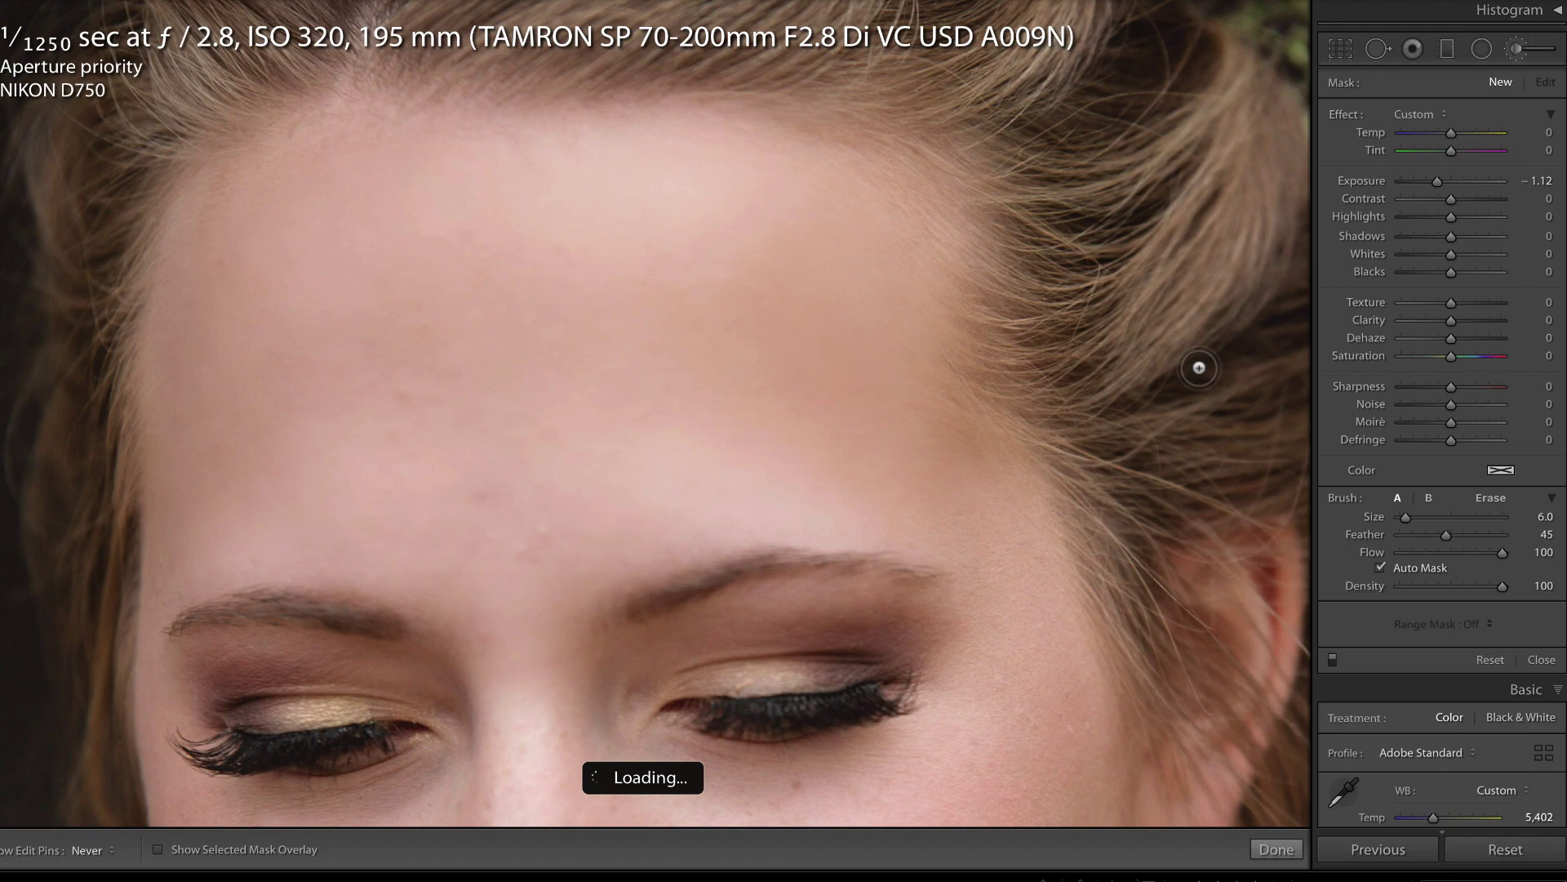
pyautogui.press('k')
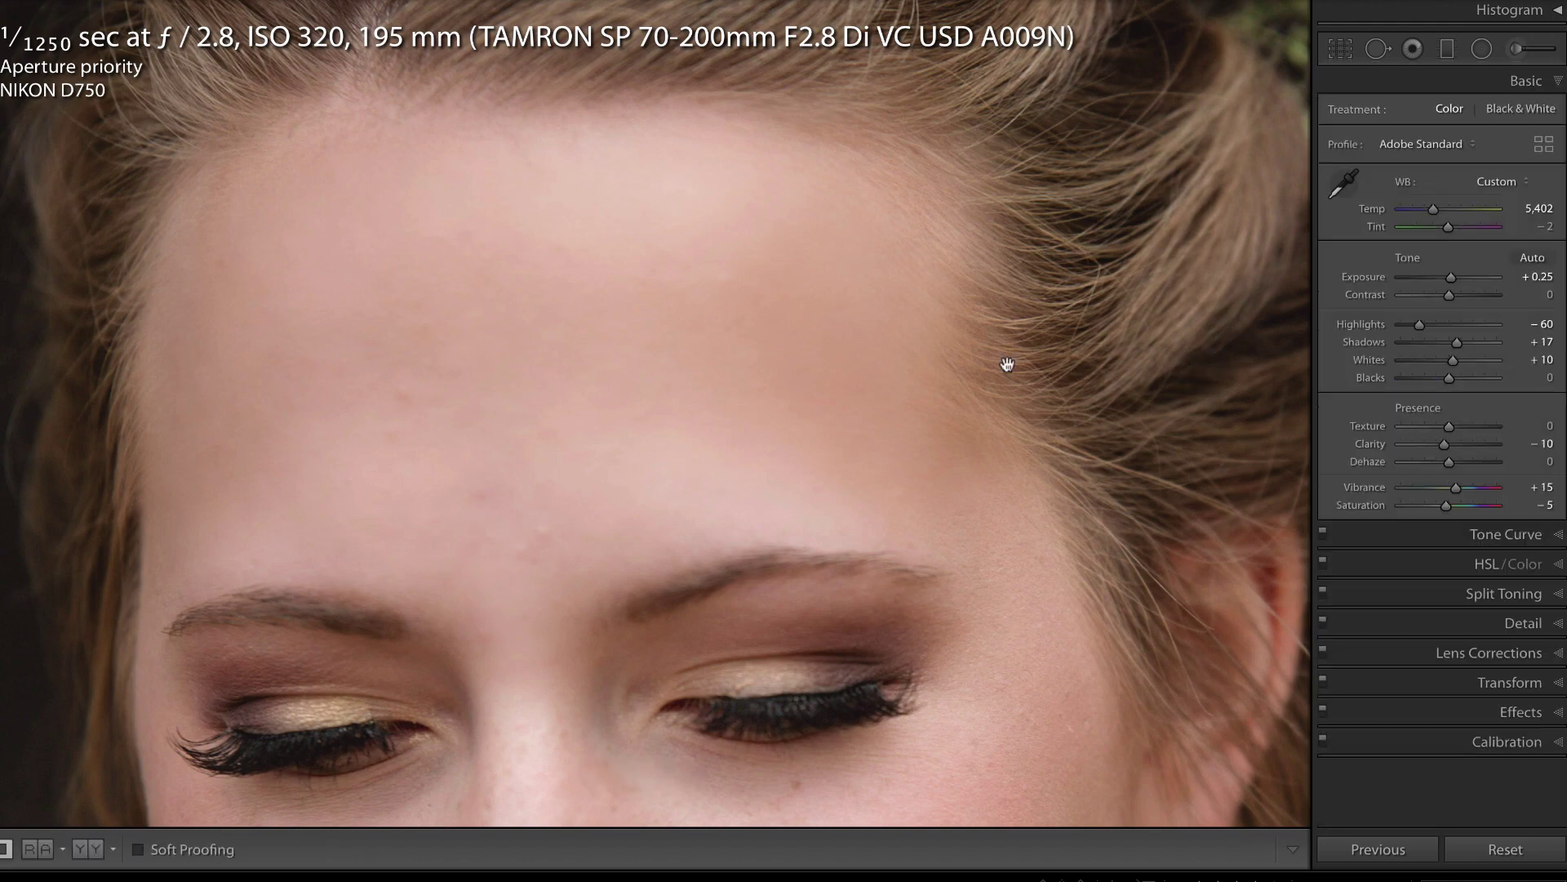
pyautogui.press('k')
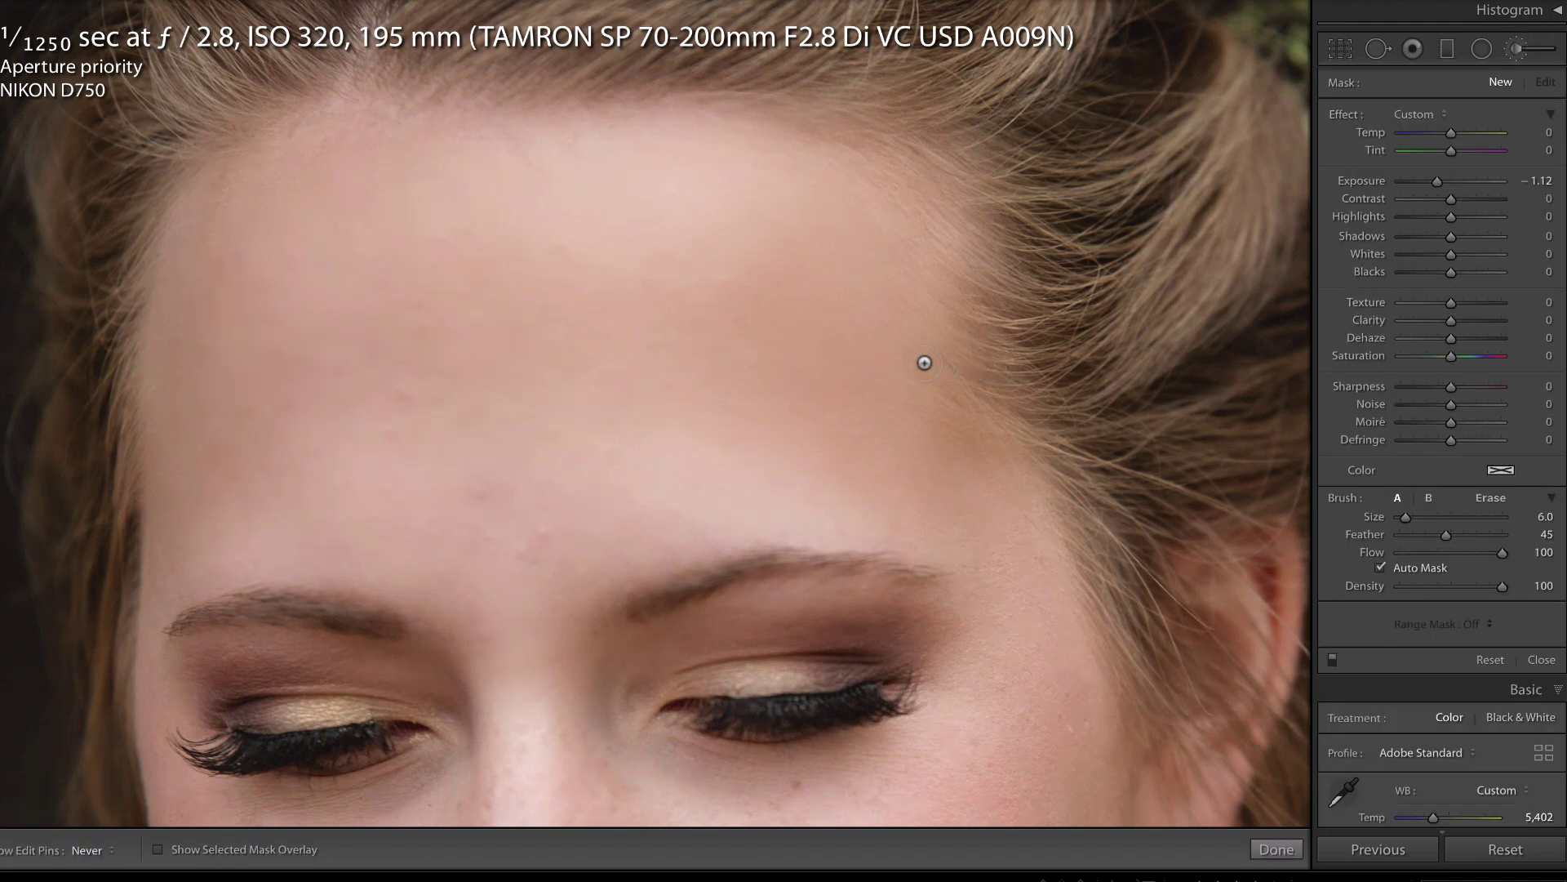
pyautogui.hotkey('ctrl', 'z')
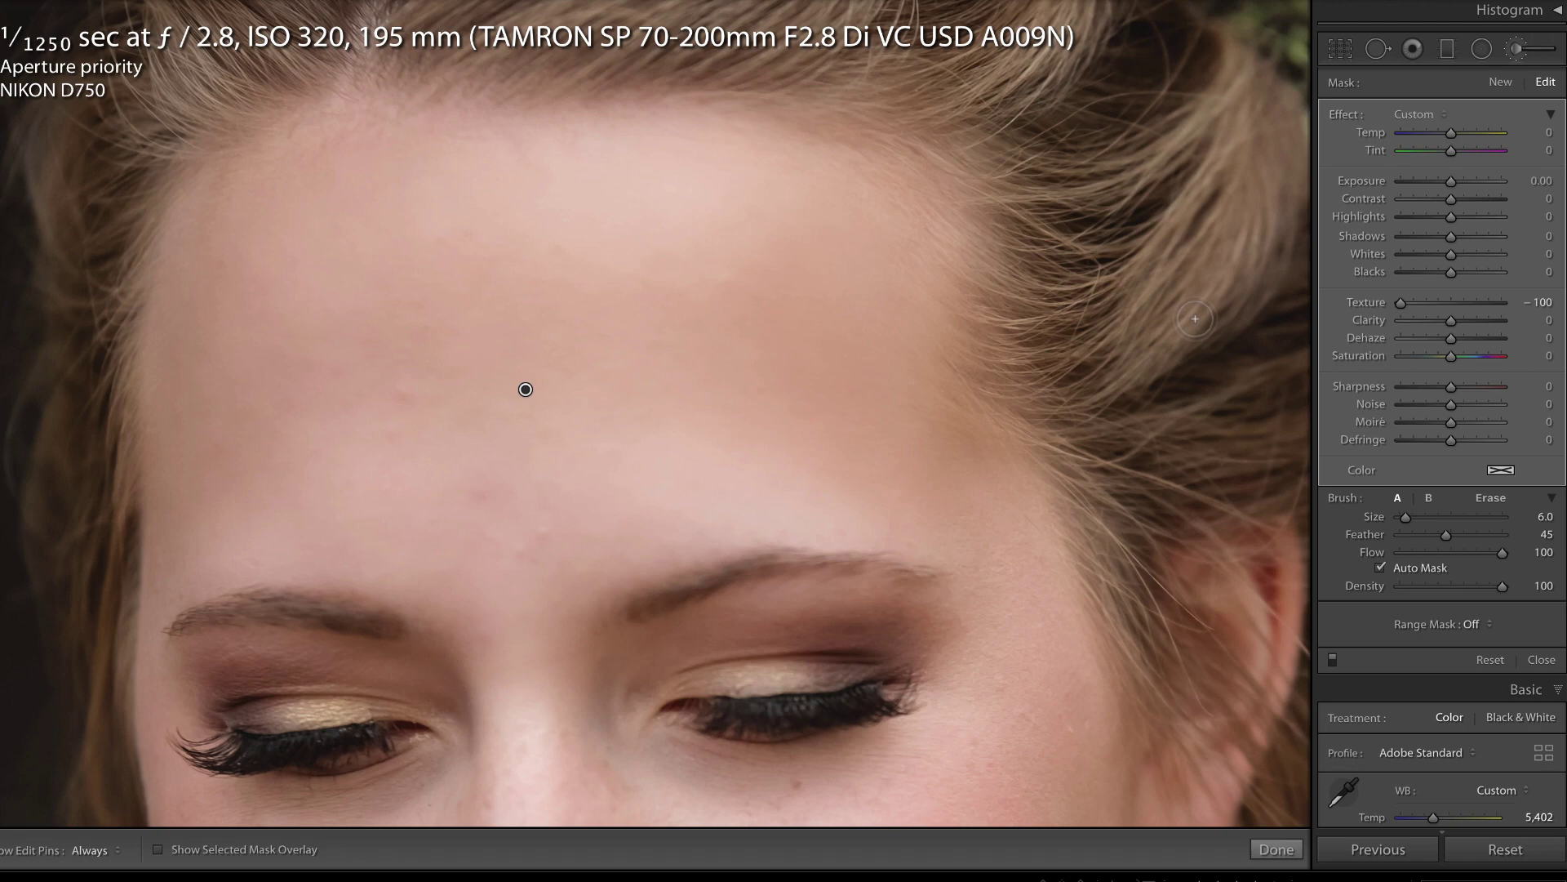
# Undo the Texture −100 forehead mask, comparing it against the original Before view.
pyautogui.hotkey('ctrl', 'z')
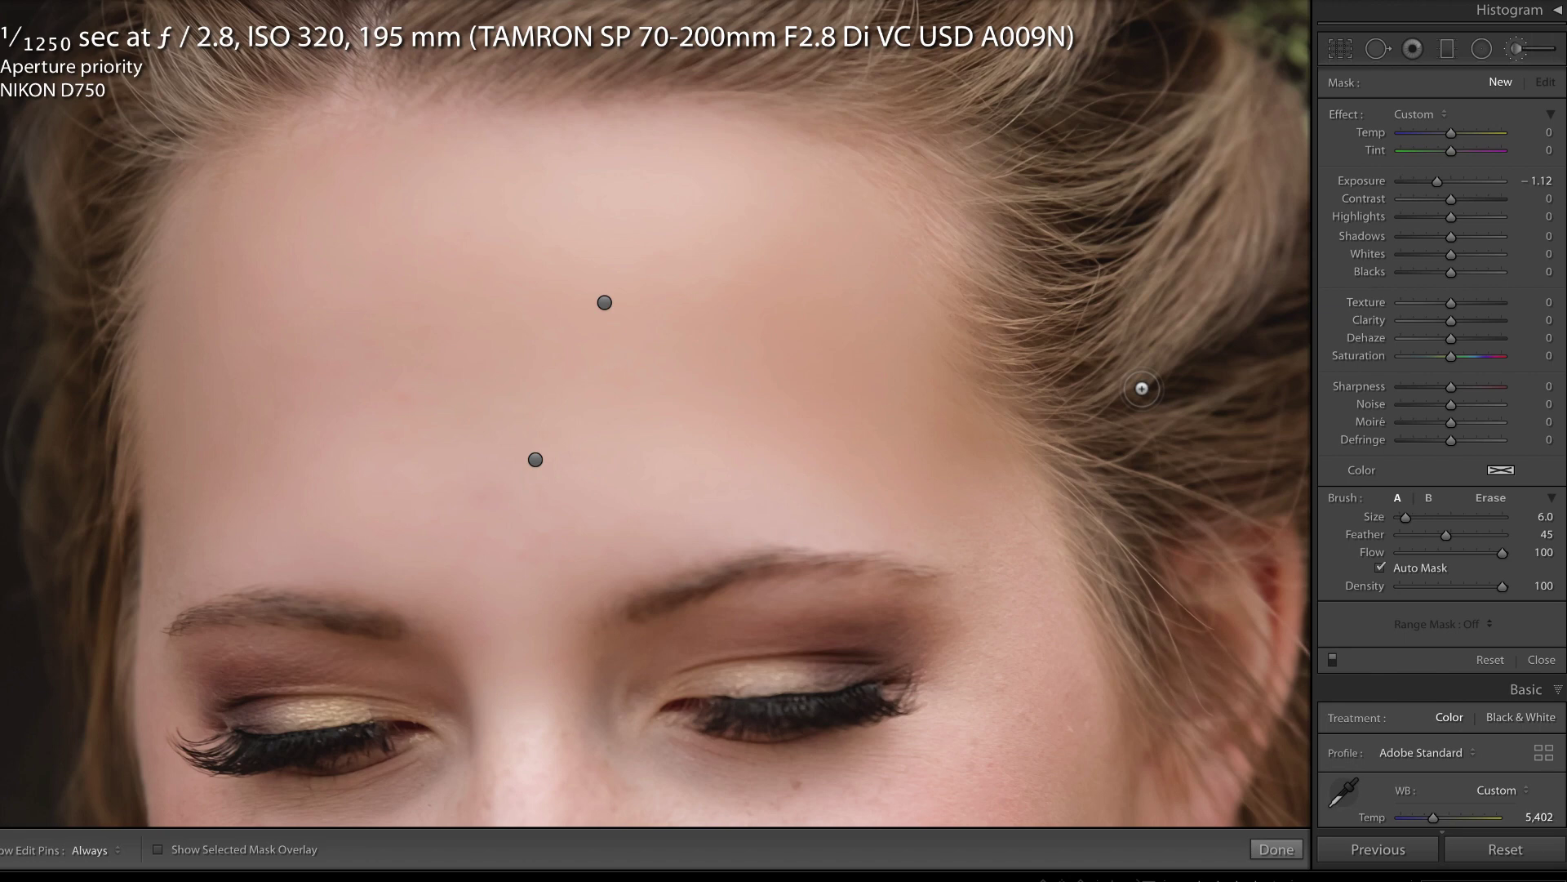
pyautogui.press('h')
pyautogui.press('\\')
pyautogui.press('\\')
pyautogui.hotkey('ctrl', 'z')
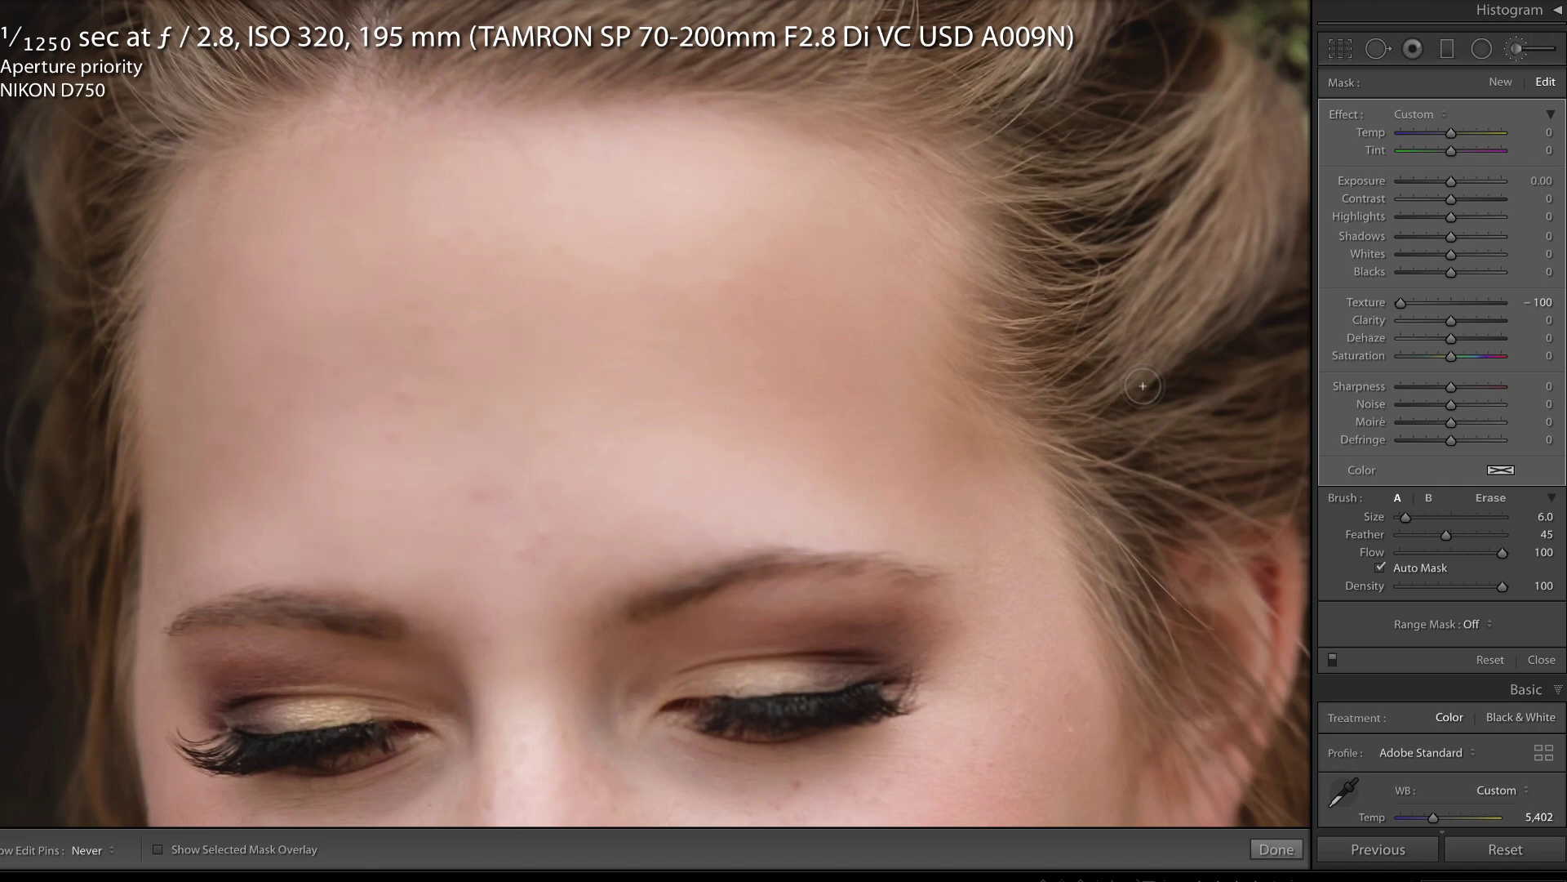
pyautogui.hotkey('ctrl', 'z')
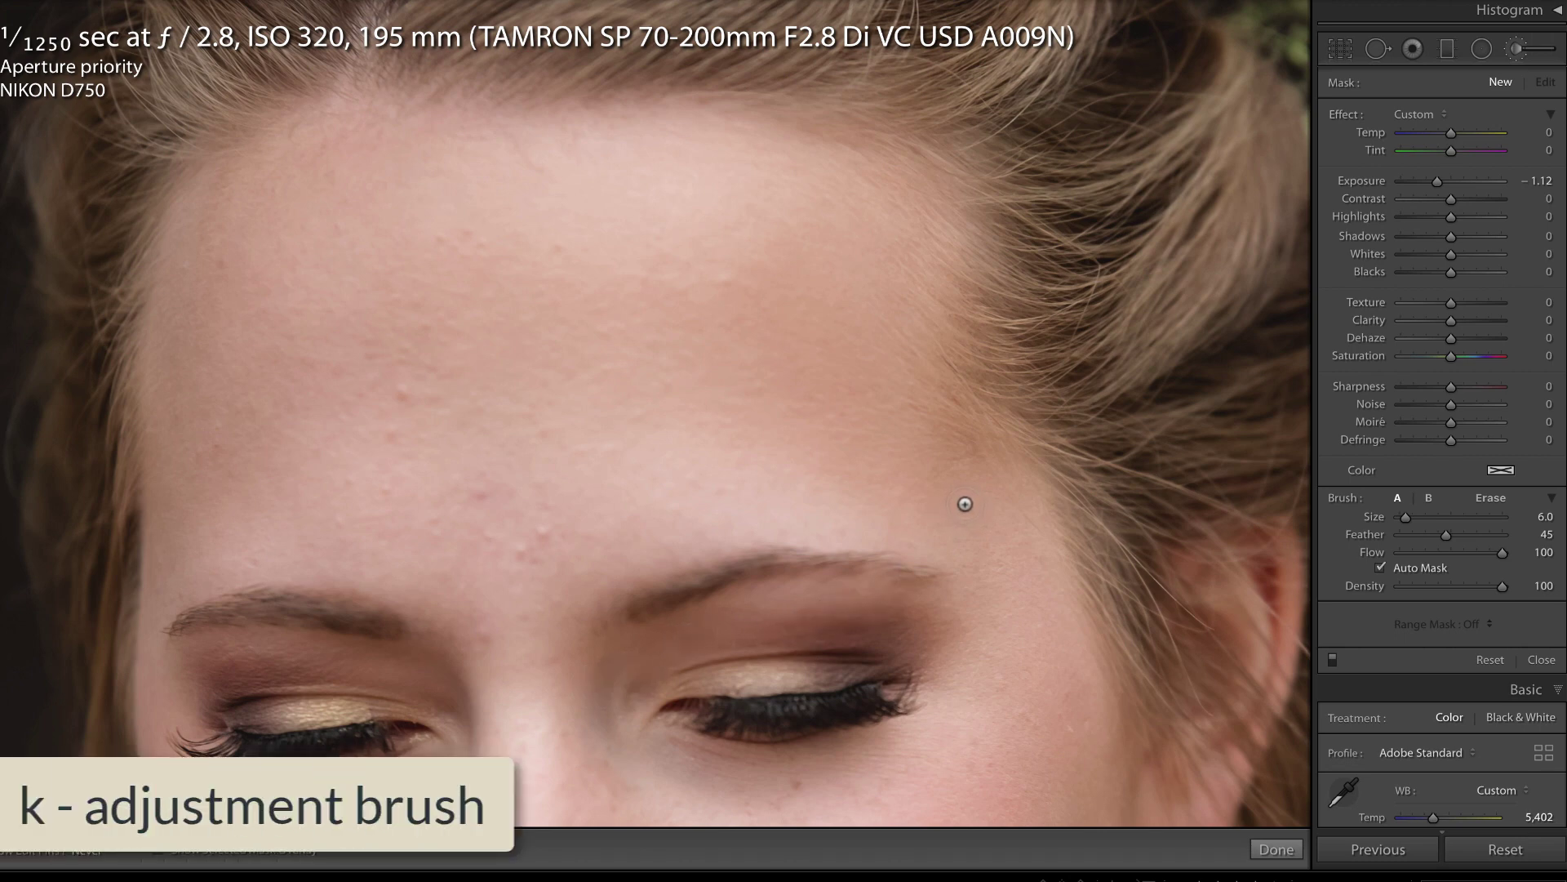
# Enlarge the brush to size 27 and paint an Exposure −1.12 mask over the entire forehead.
pyautogui.press(']')
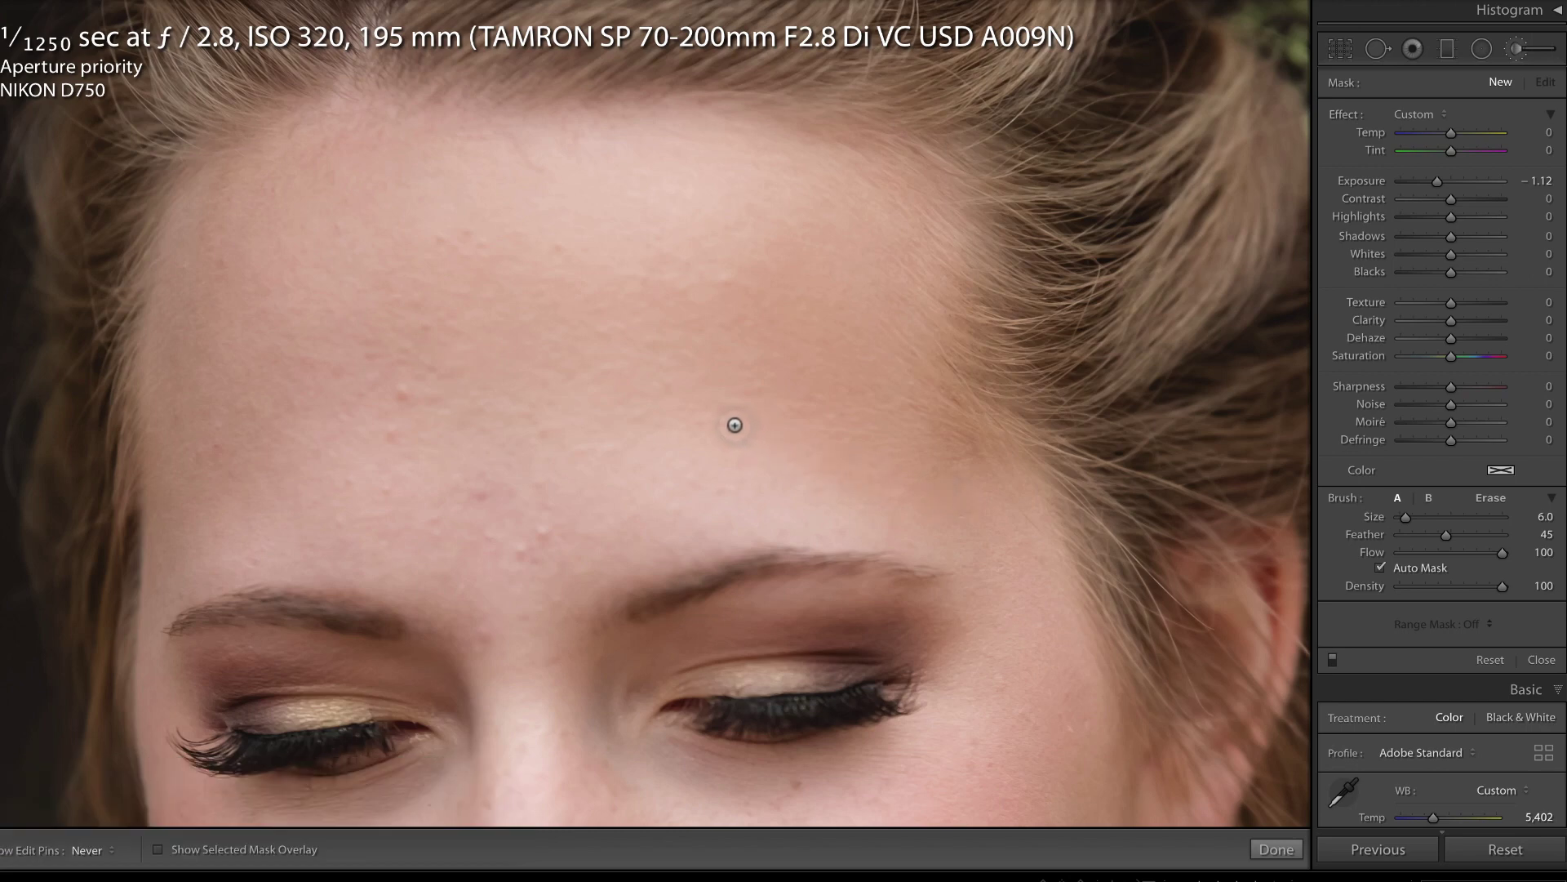
pyautogui.press(']')
pyautogui.press(']')
pyautogui.press(']')
pyautogui.press(']')
pyautogui.press(']')
pyautogui.press(']')
pyautogui.press(']')
pyautogui.press(']')
pyautogui.press(']')
pyautogui.press(']')
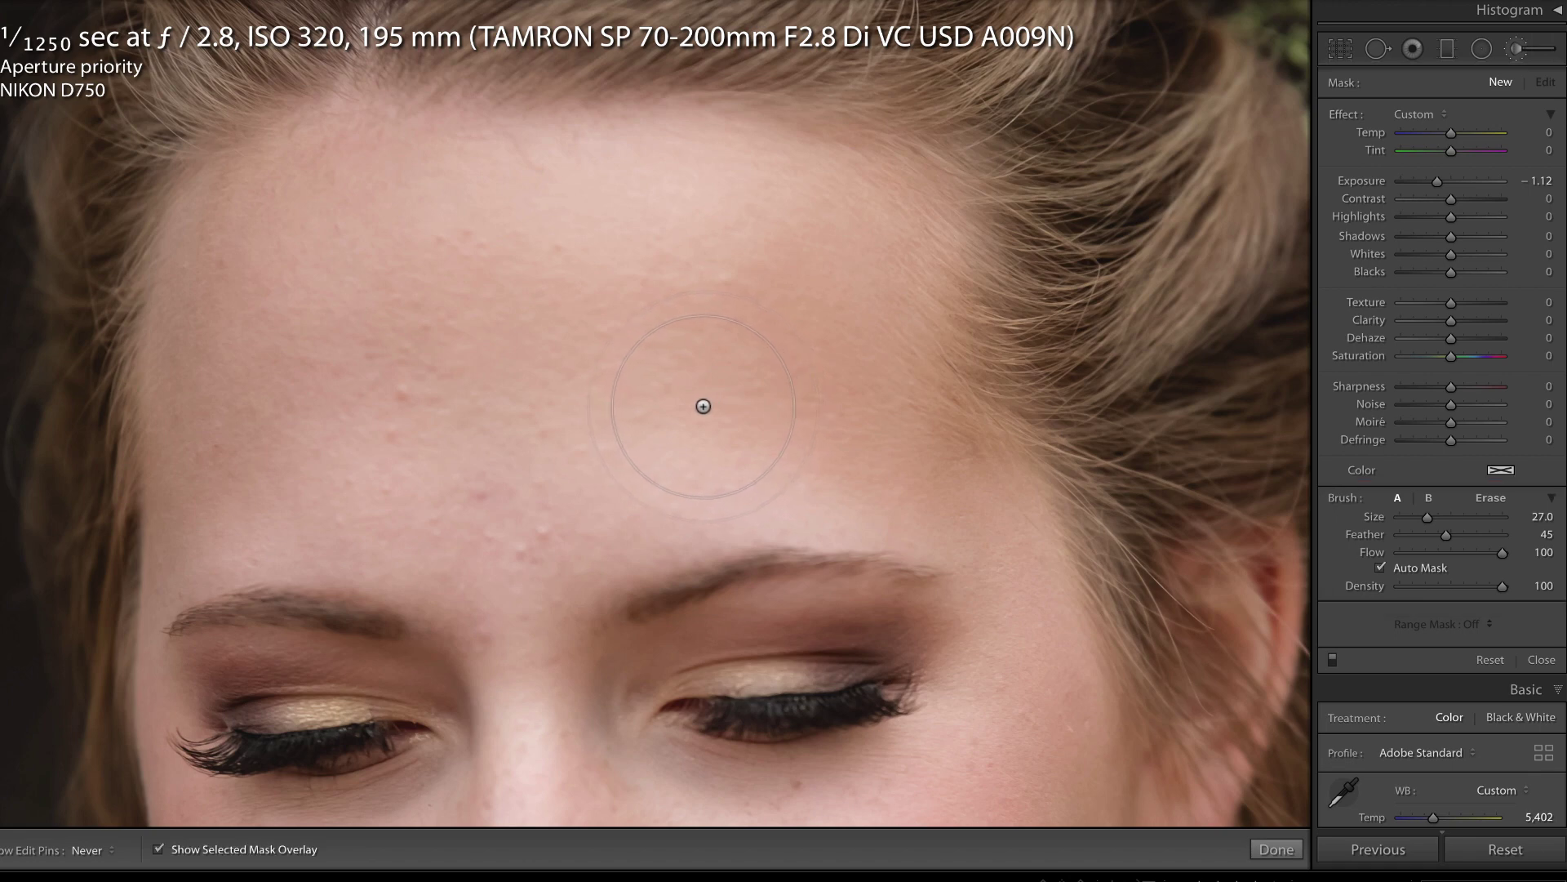
pyautogui.click(698, 392)
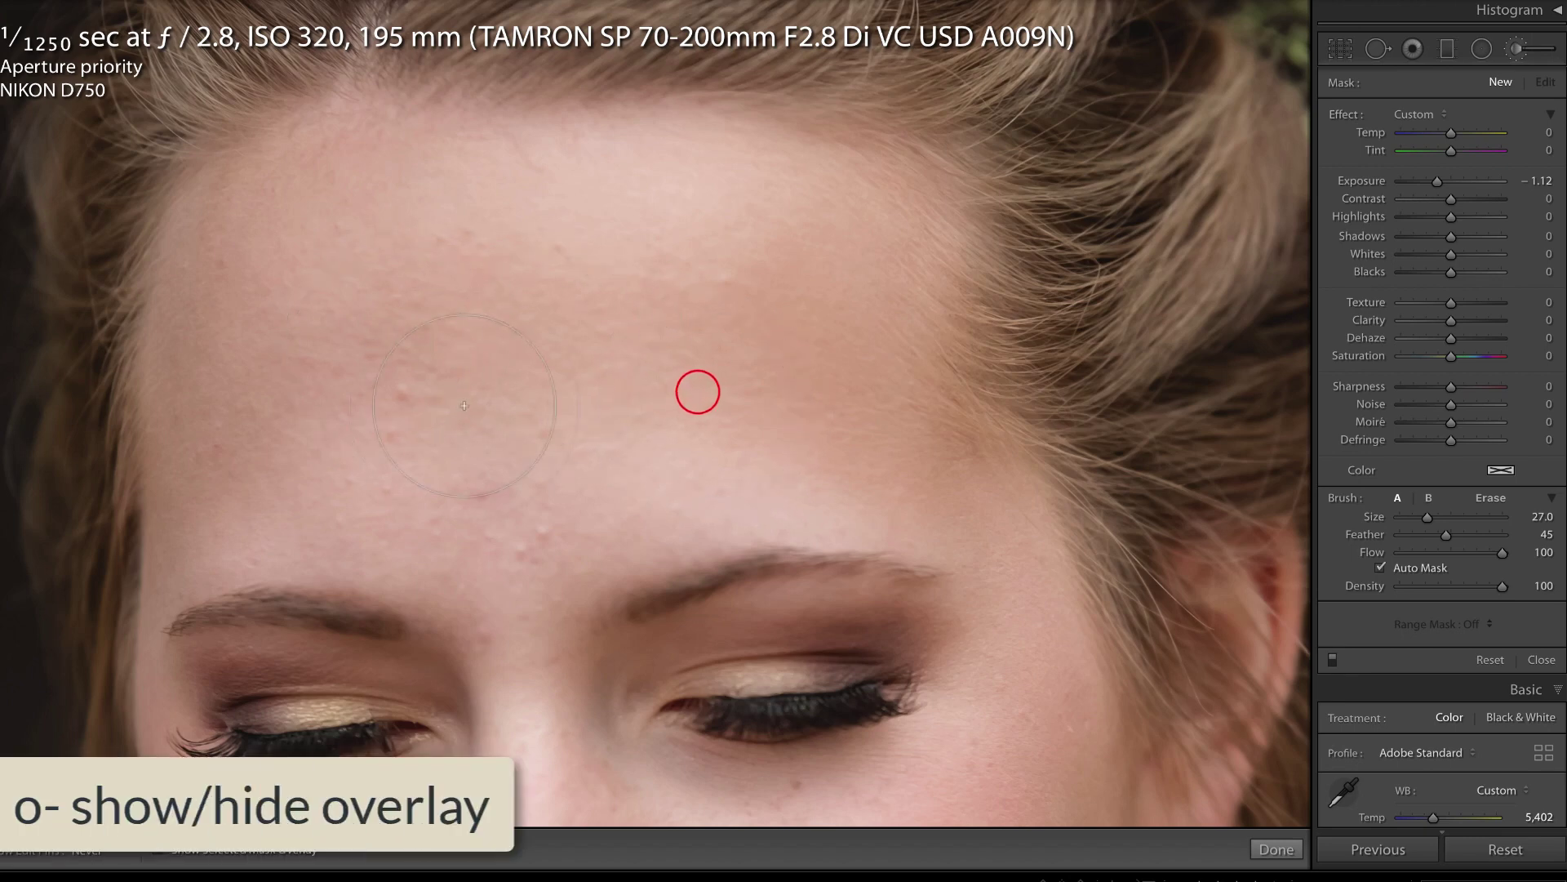
pyautogui.press('o')
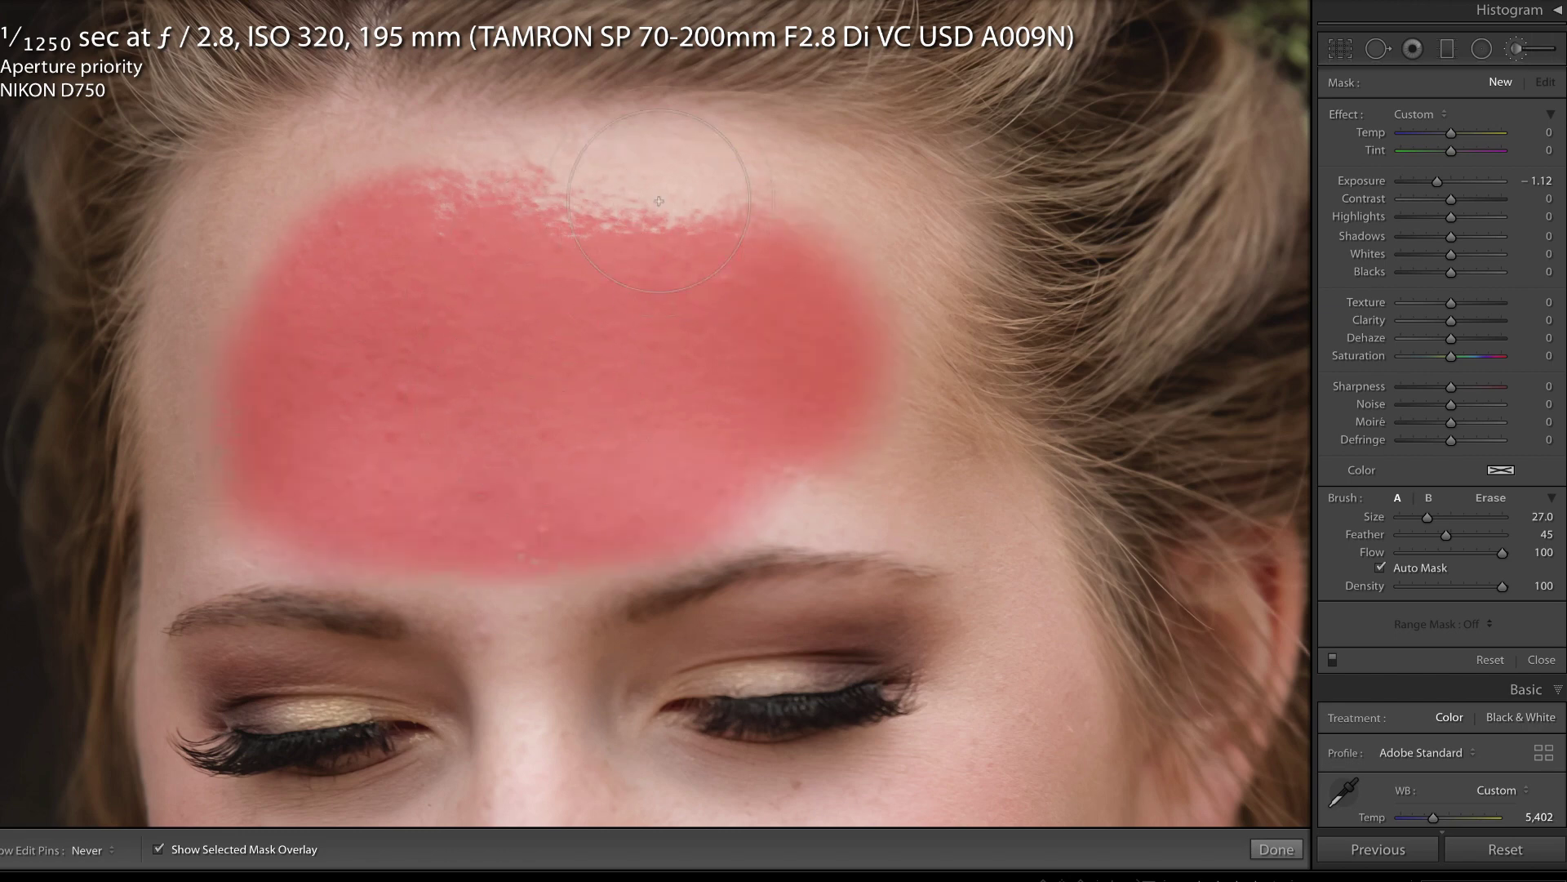
pyautogui.moveTo(670, 163)
pyautogui.mouseDown()
pyautogui.moveTo(567, 184)
pyautogui.moveTo(776, 147)
pyautogui.moveTo(841, 204)
pyautogui.moveTo(882, 425)
pyautogui.mouseUp()
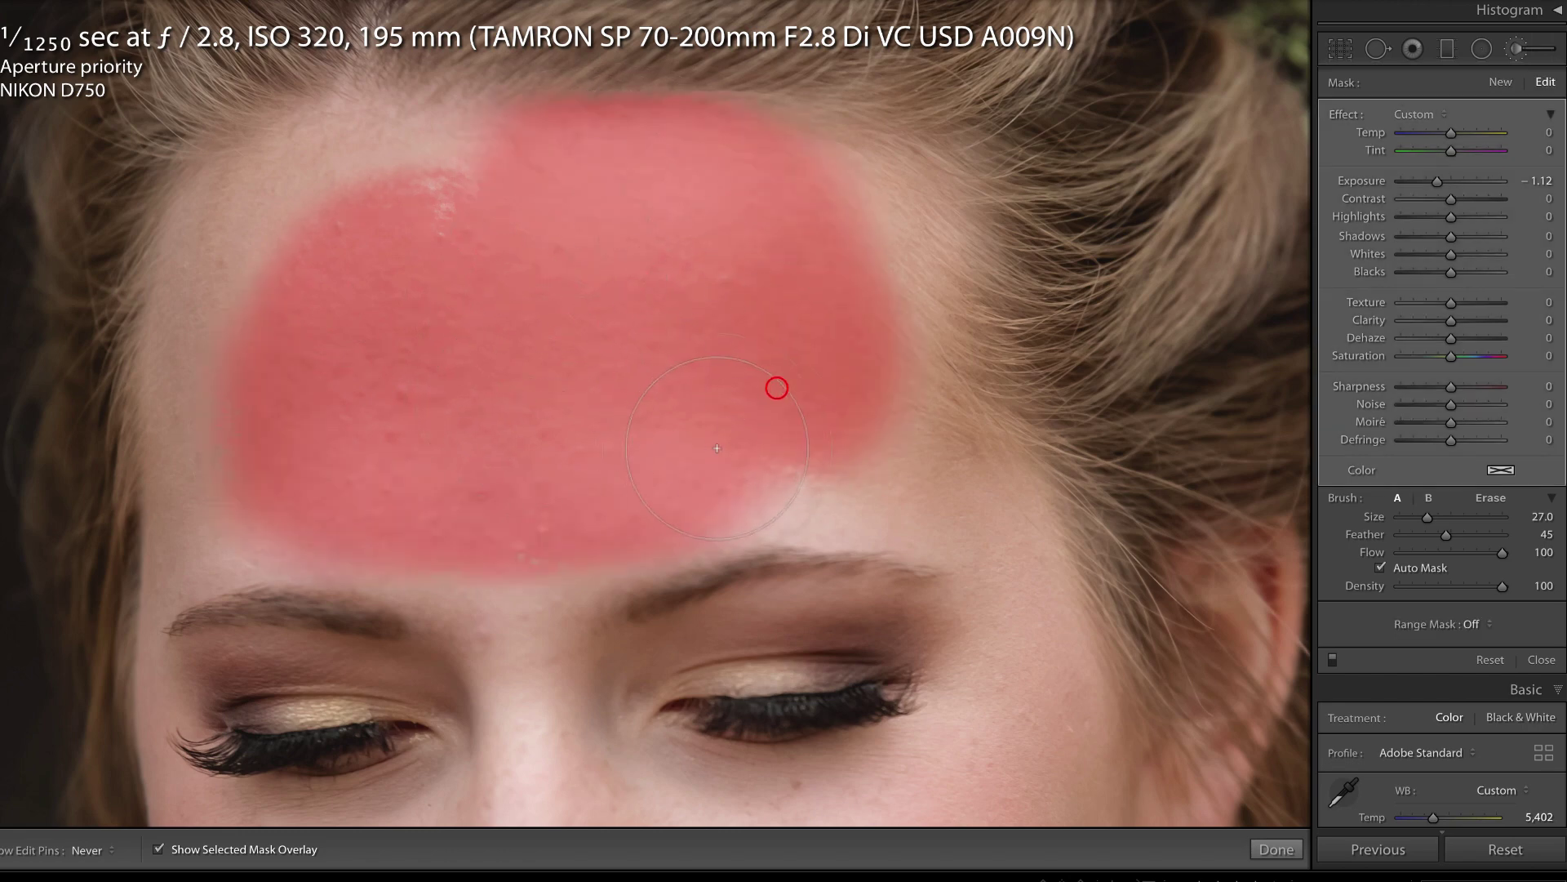
pyautogui.moveTo(945, 475)
pyautogui.mouseDown()
pyautogui.moveTo(938, 457)
pyautogui.moveTo(543, 258)
pyautogui.mouseUp()
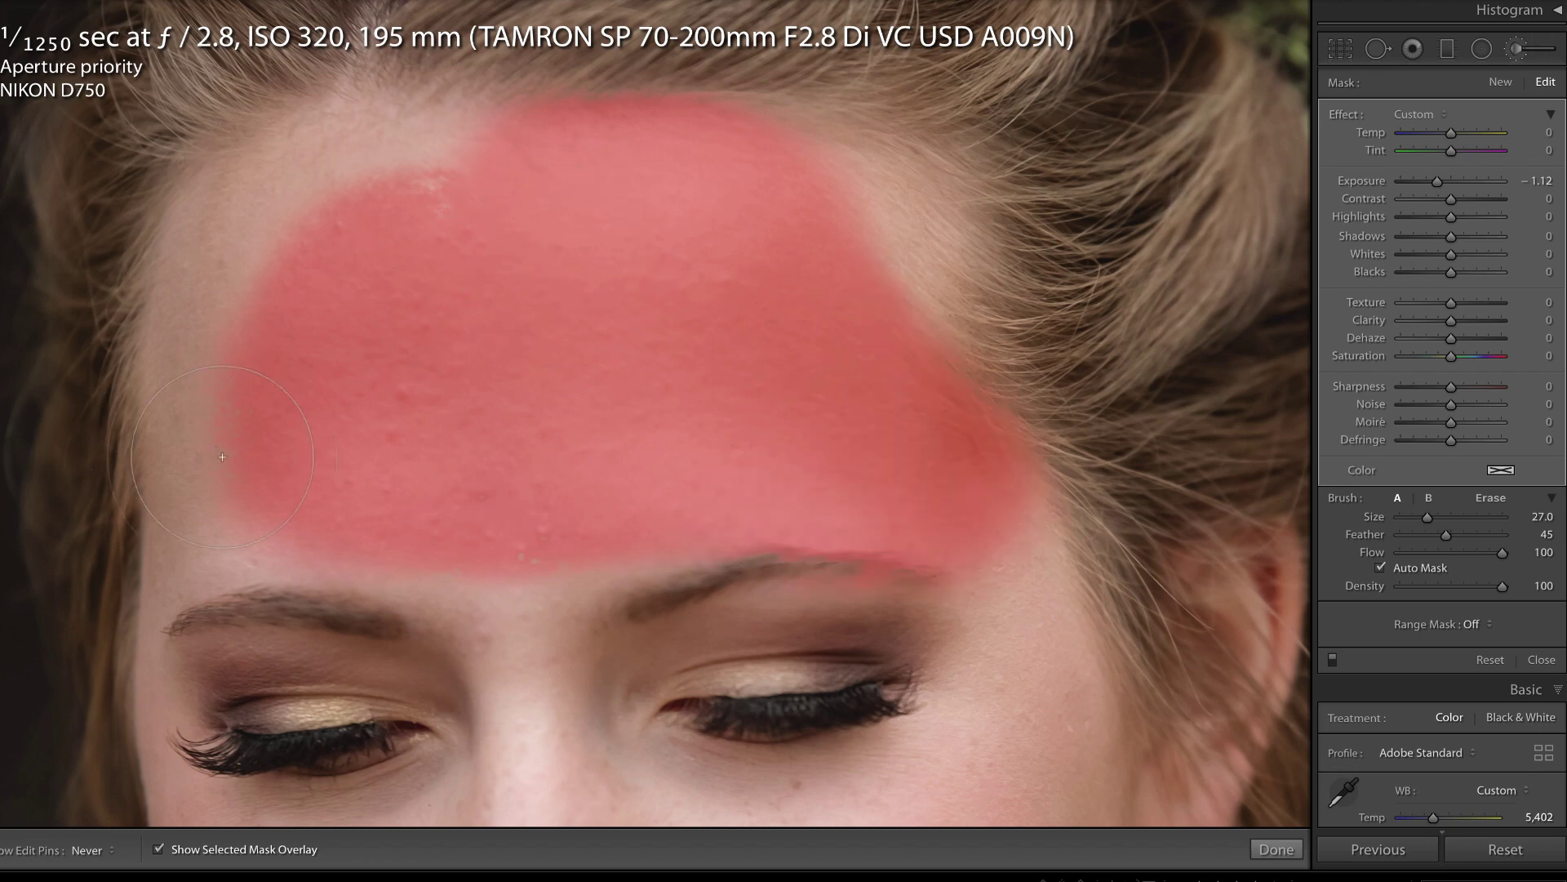
pyautogui.moveTo(409, 163); pyautogui.dragTo(196, 458)
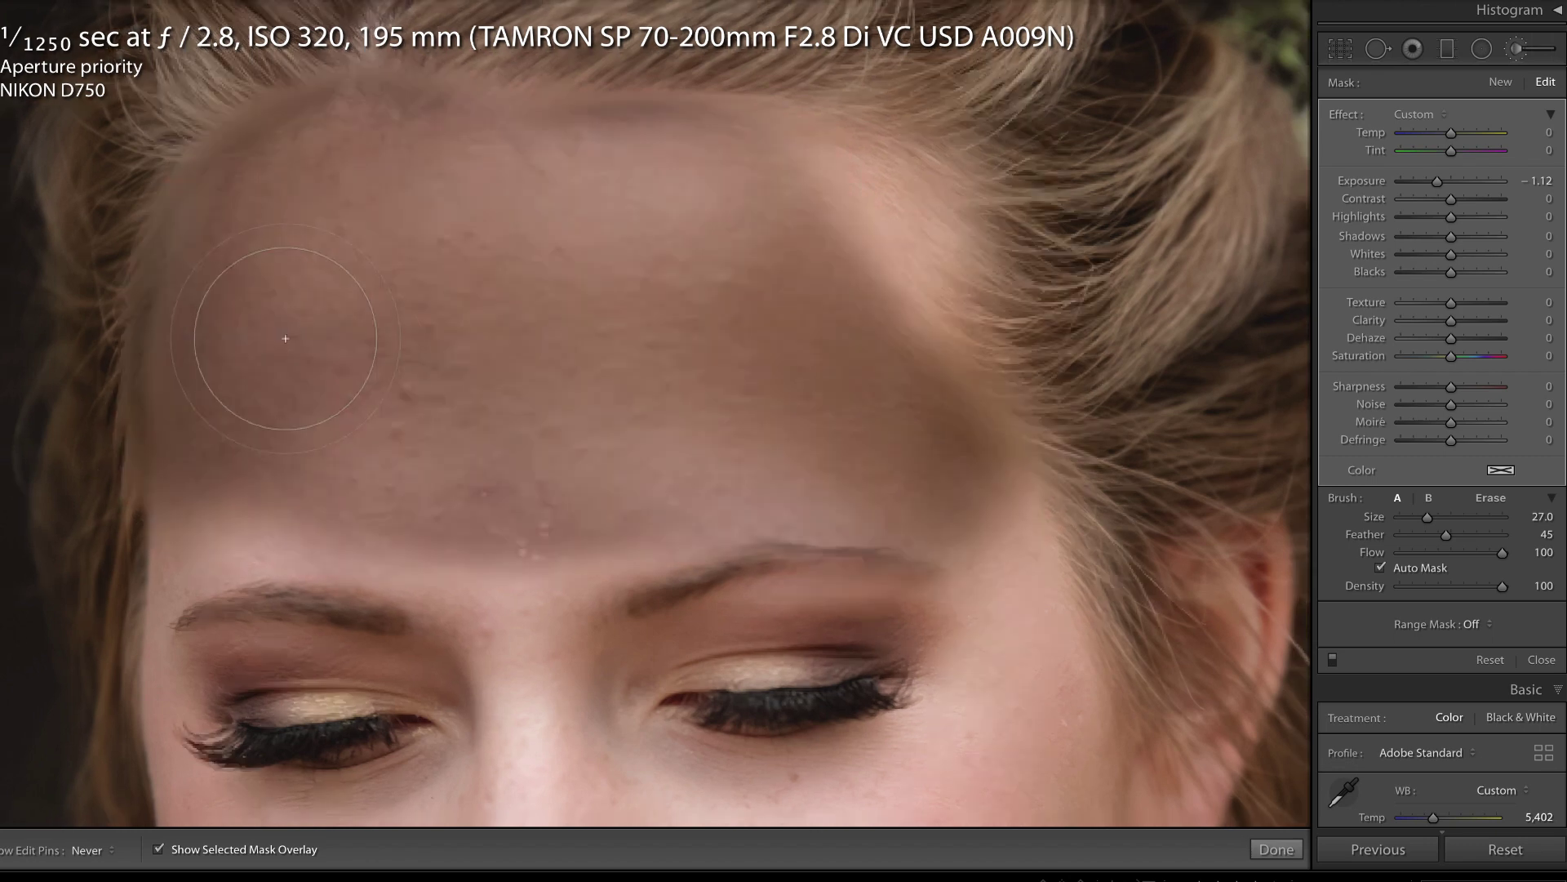
pyautogui.press('z')
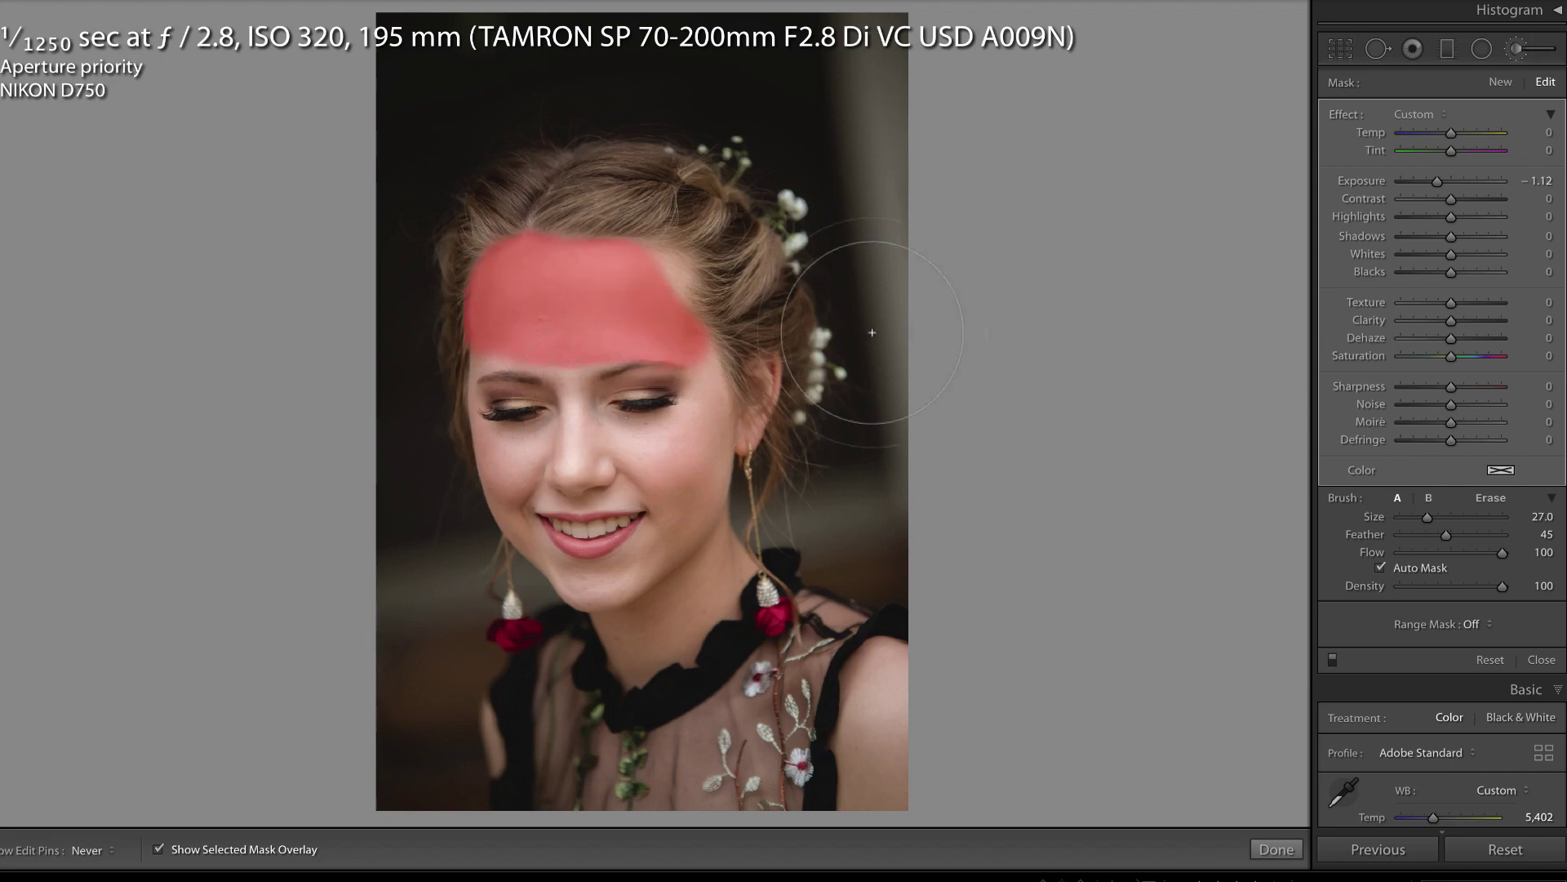
# Reset the mask's Exposure to 0.00 and paint the mask down the nose, cheeks, jaw and neck.
pyautogui.moveTo(1438, 181); pyautogui.dragTo(1437, 184)
pyautogui.doubleClick(1437, 181)
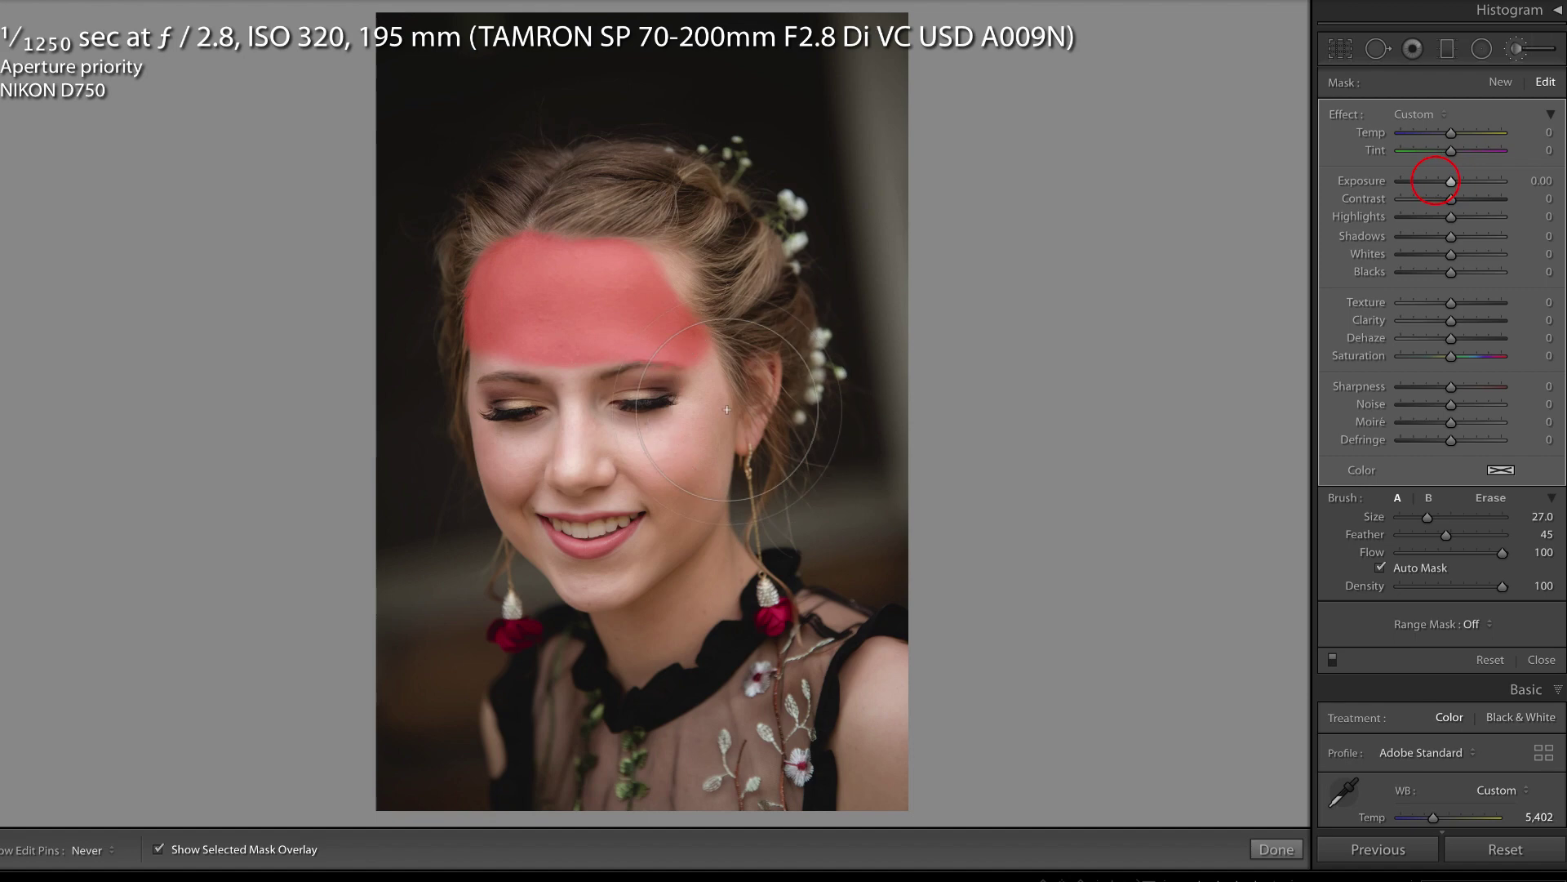
pyautogui.scroll(-5, 604, 432)
pyautogui.scroll(-6, 598, 431)
pyautogui.moveTo(569, 363); pyautogui.dragTo(577, 467)
pyautogui.moveTo(676, 445)
pyautogui.mouseDown()
pyautogui.moveTo(626, 450)
pyautogui.moveTo(685, 449)
pyautogui.moveTo(685, 547)
pyautogui.mouseUp()
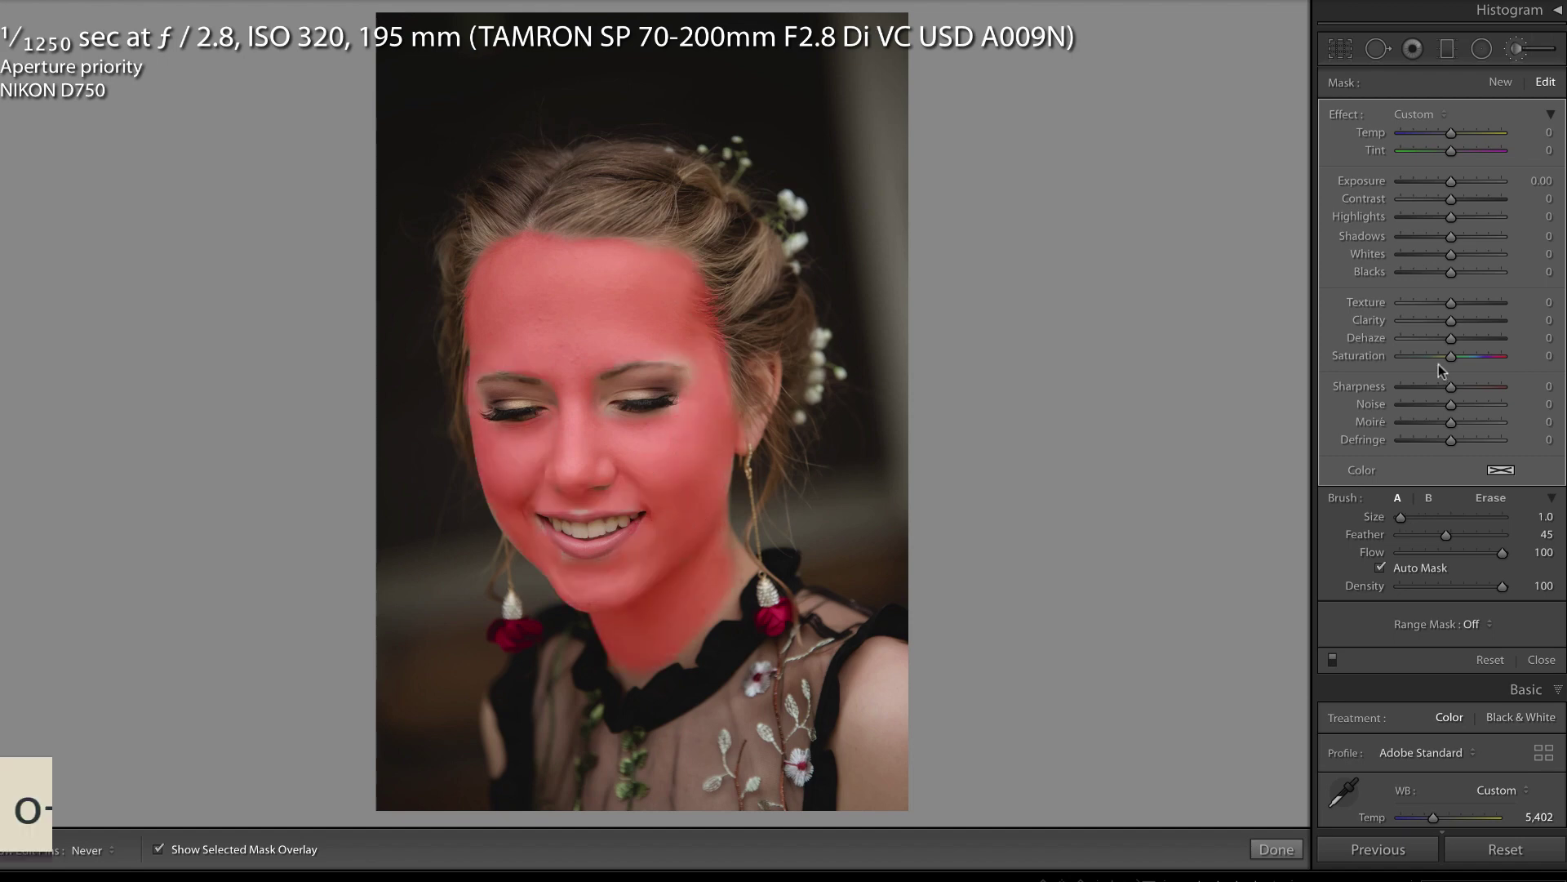
pyautogui.press('o')
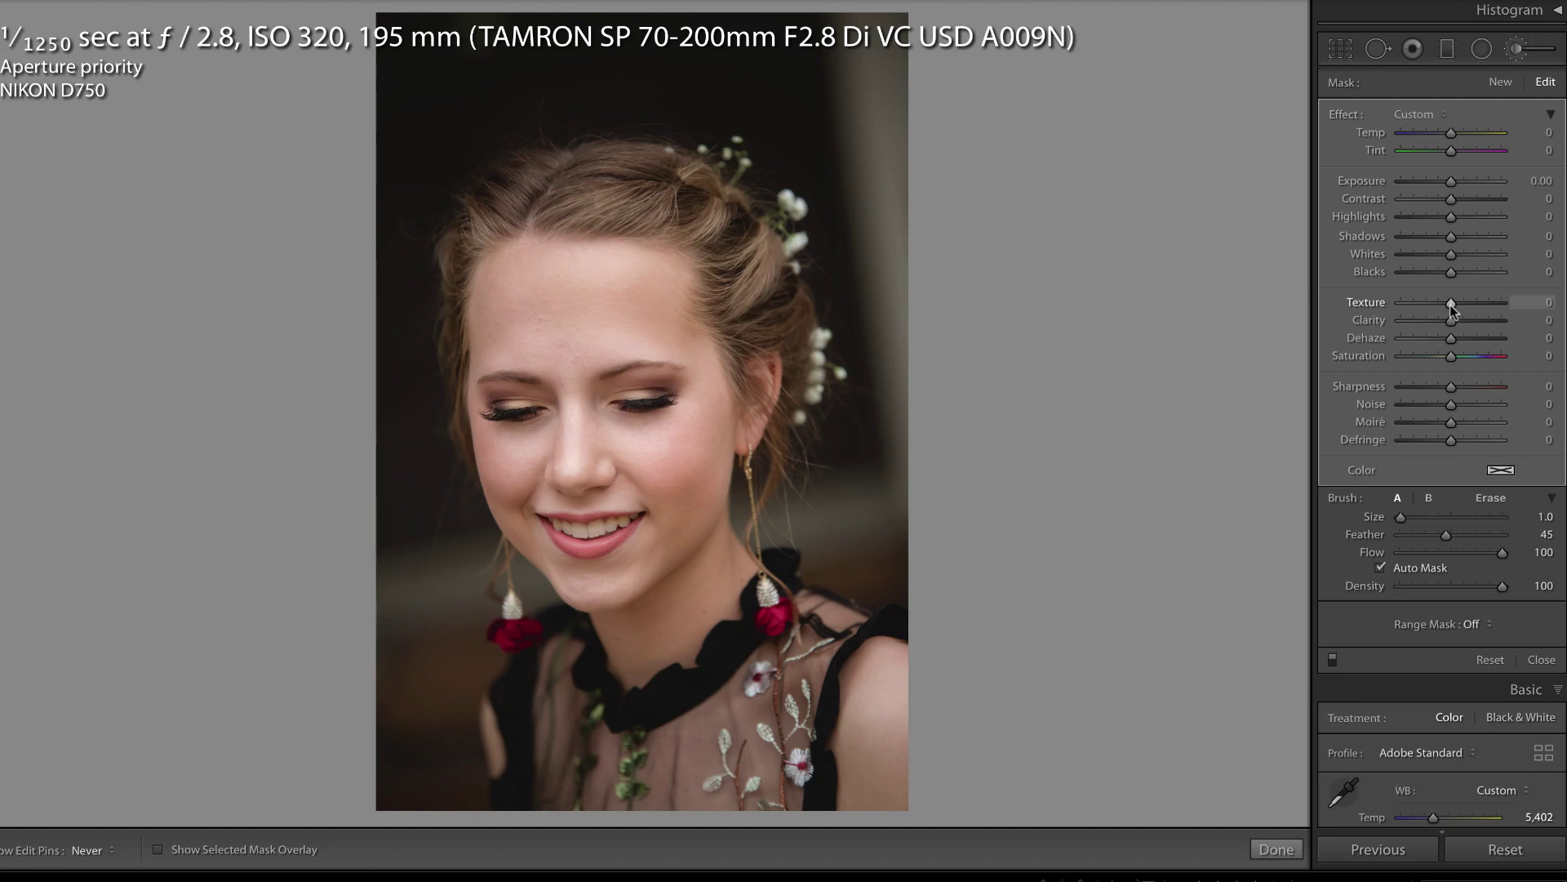
# Set the mask's Texture to −37 and Clarity to −16, then compare with the Before view.
pyautogui.moveTo(1452, 305); pyautogui.dragTo(1378, 302)
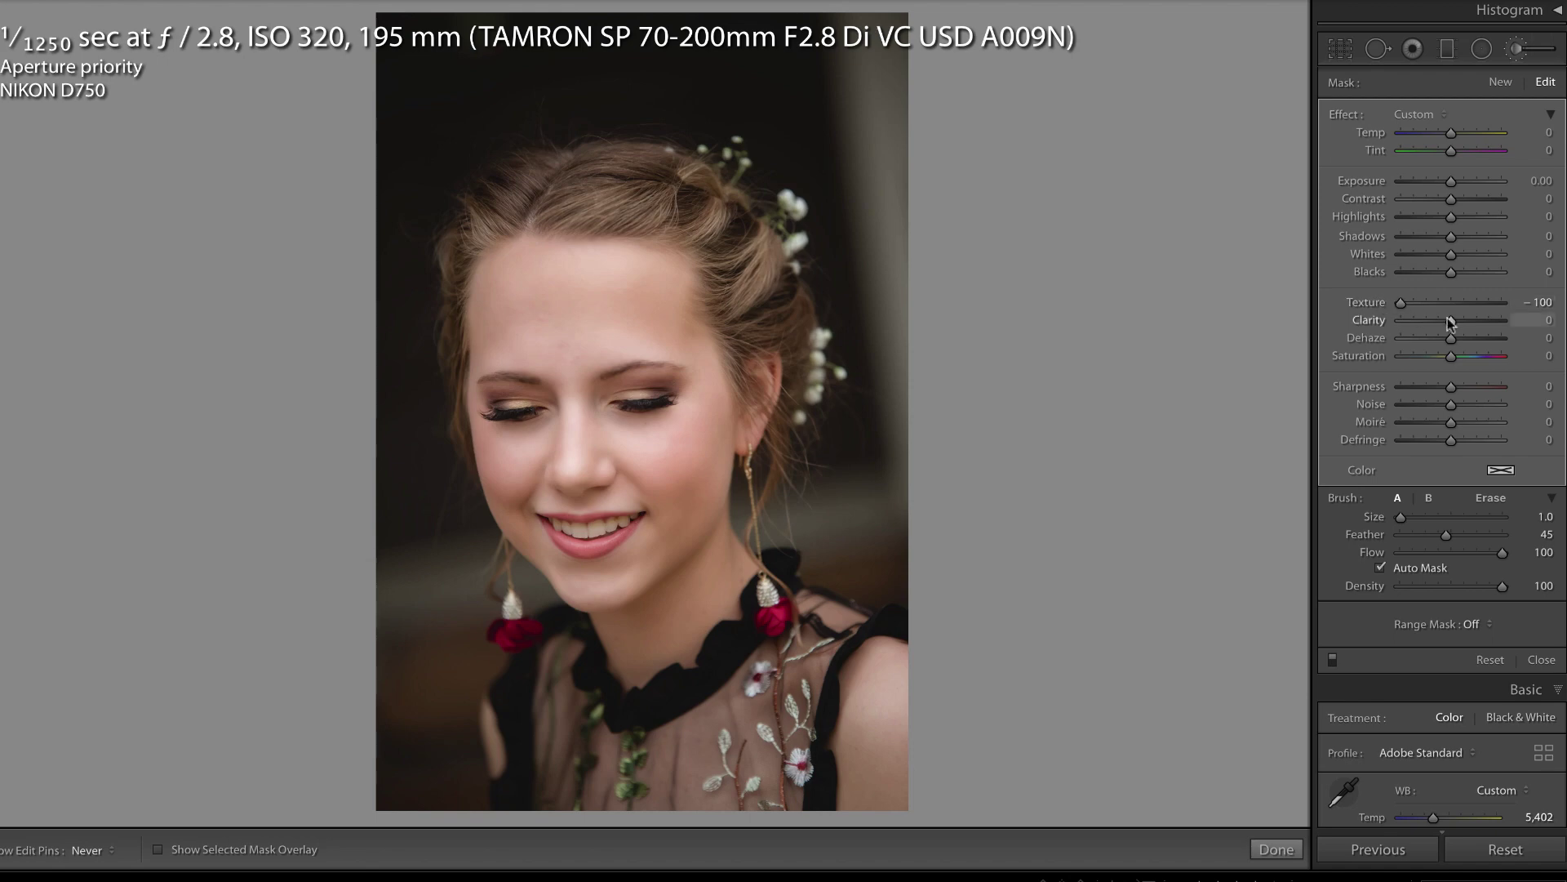
pyautogui.moveTo(1453, 322); pyautogui.dragTo(1374, 318)
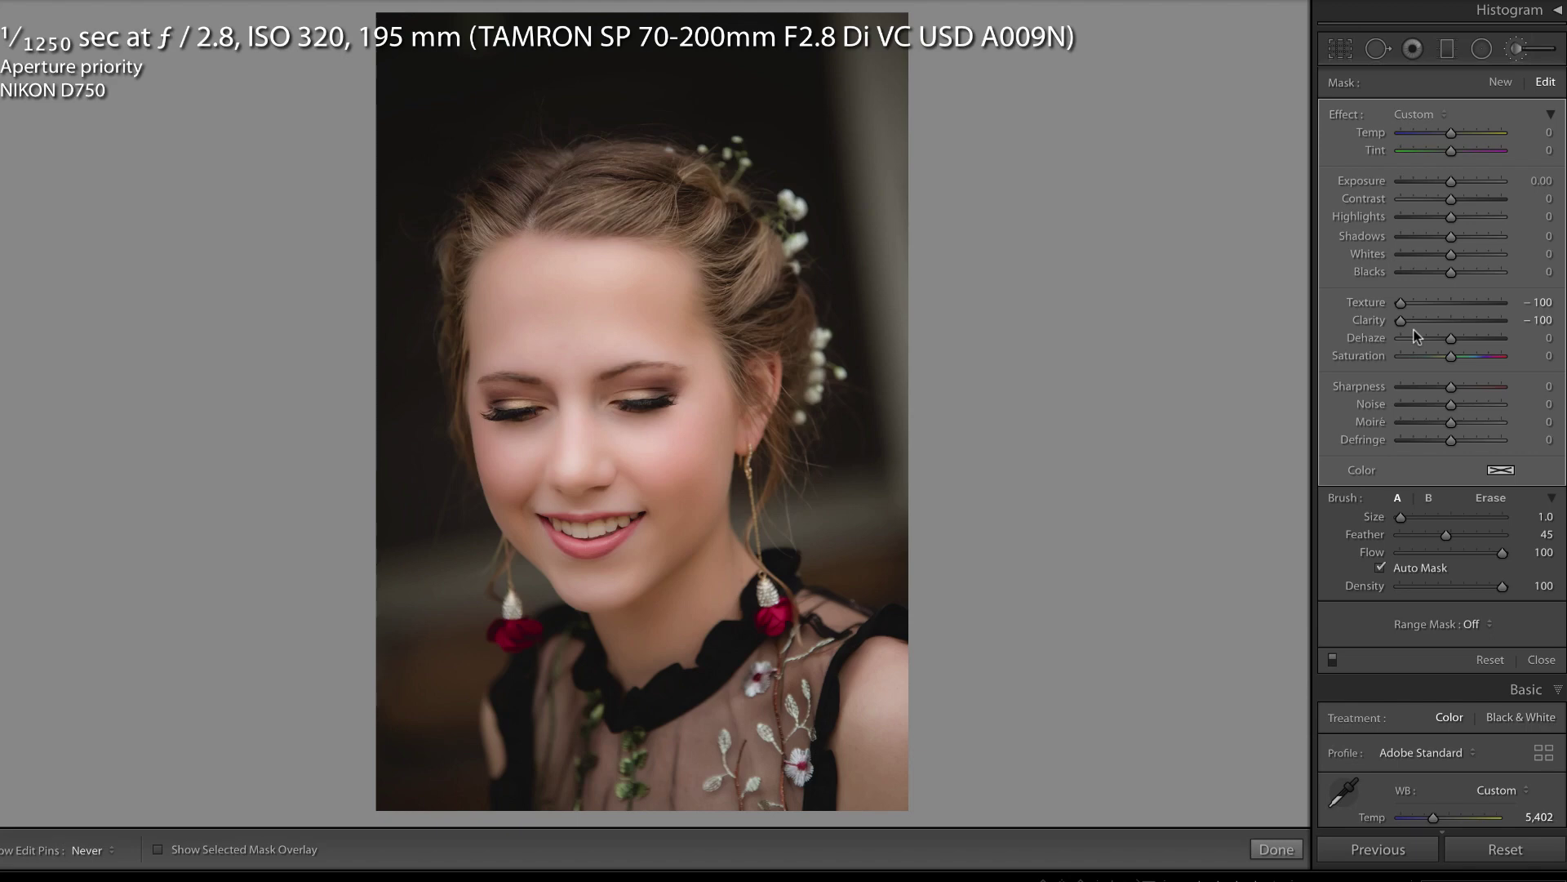
pyautogui.moveTo(1402, 321); pyautogui.dragTo(1430, 304)
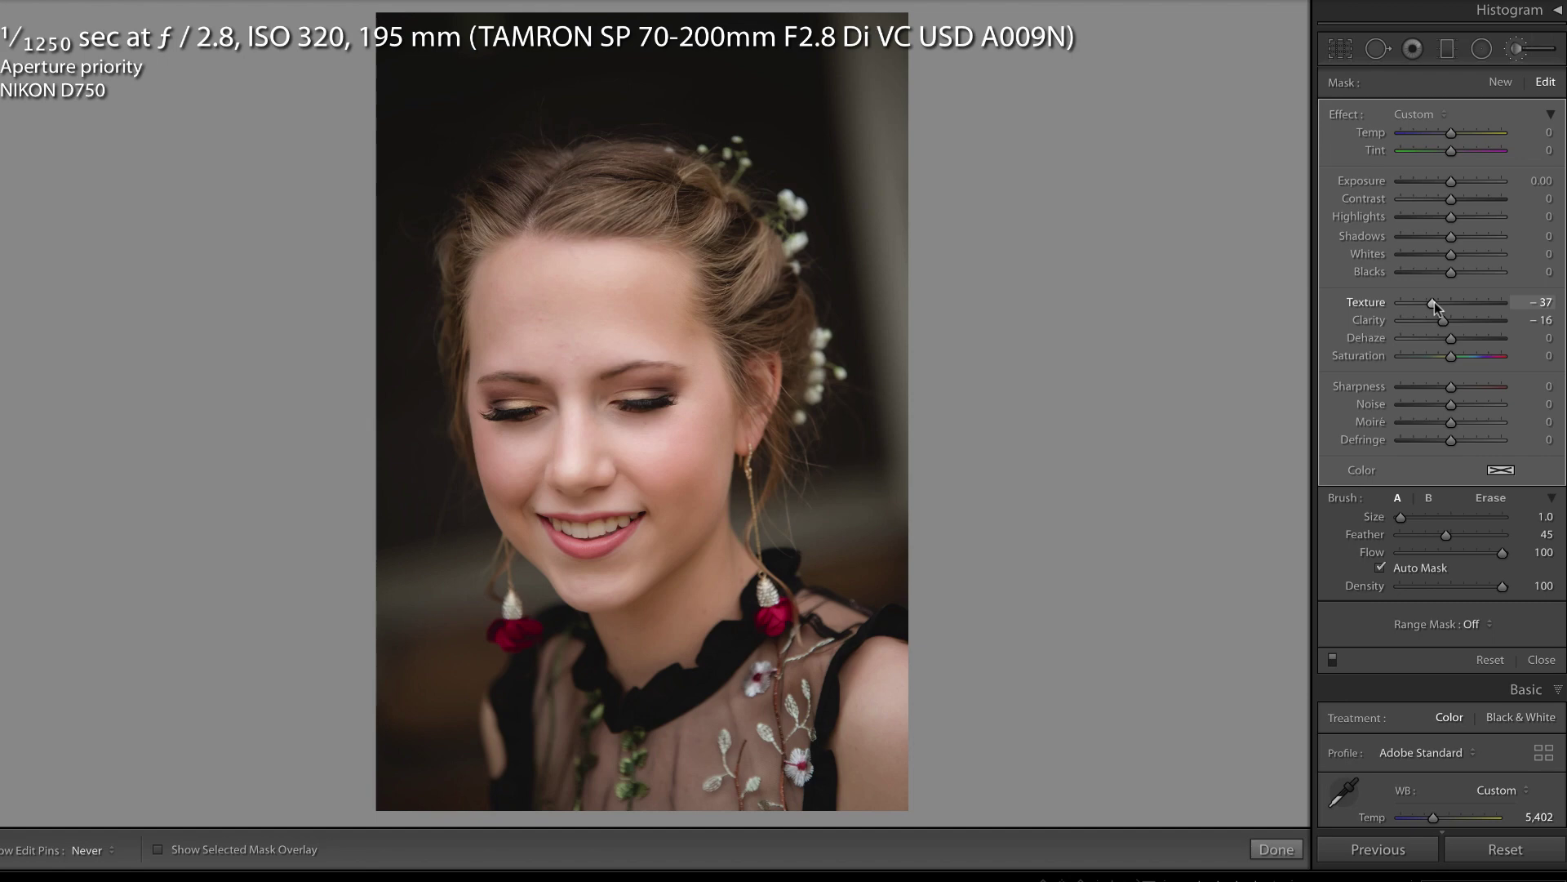
pyautogui.press('\\')
pyautogui.press('\\')
pyautogui.press('z')
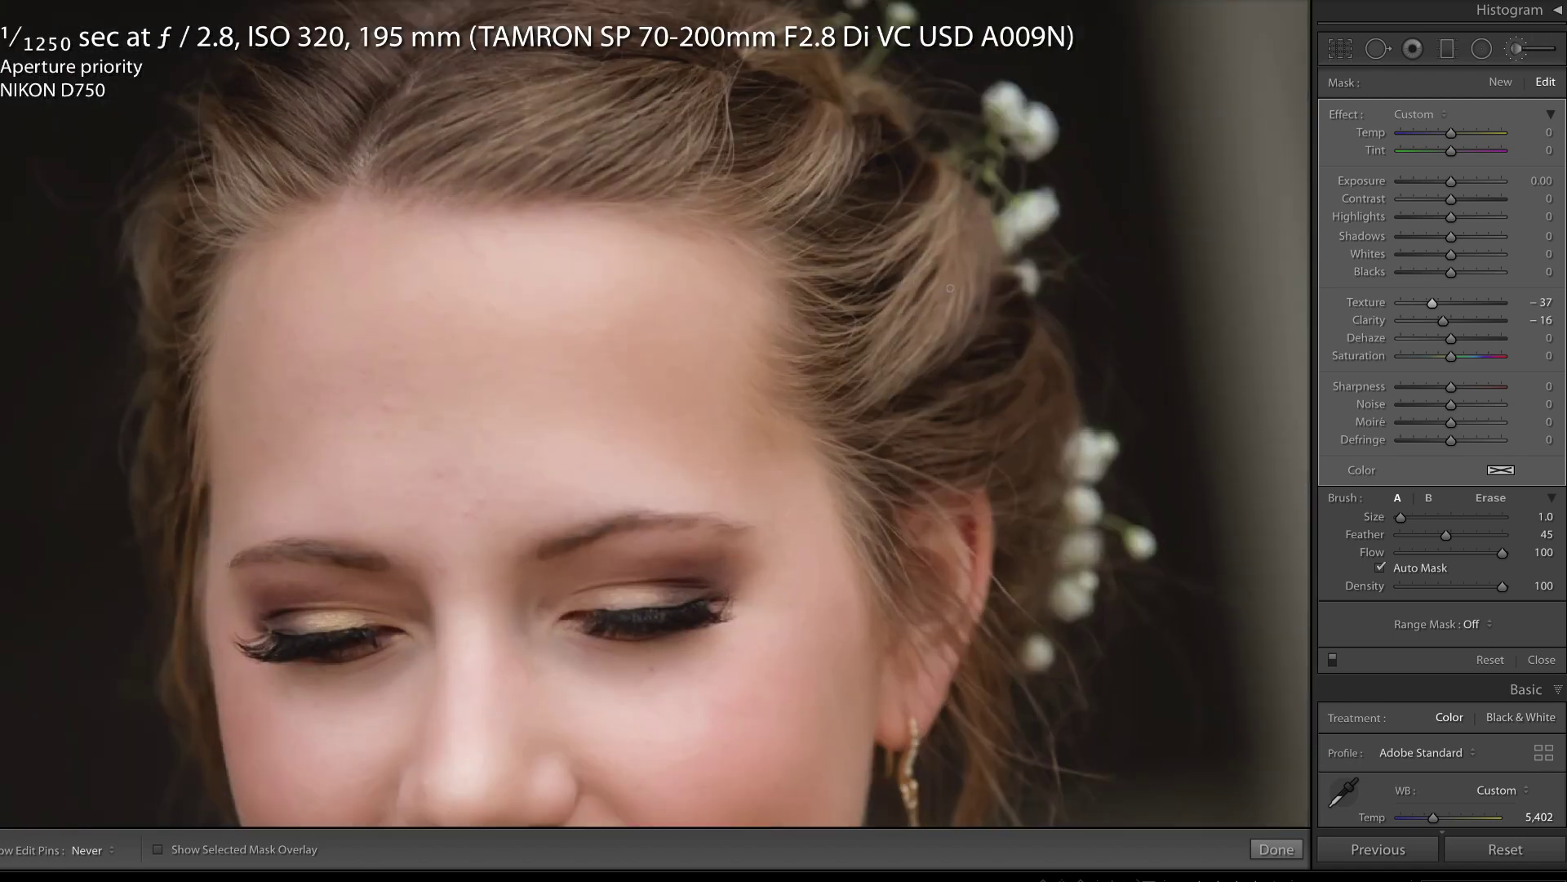
pyautogui.press('\\')
pyautogui.press('\\')
pyautogui.press('z')
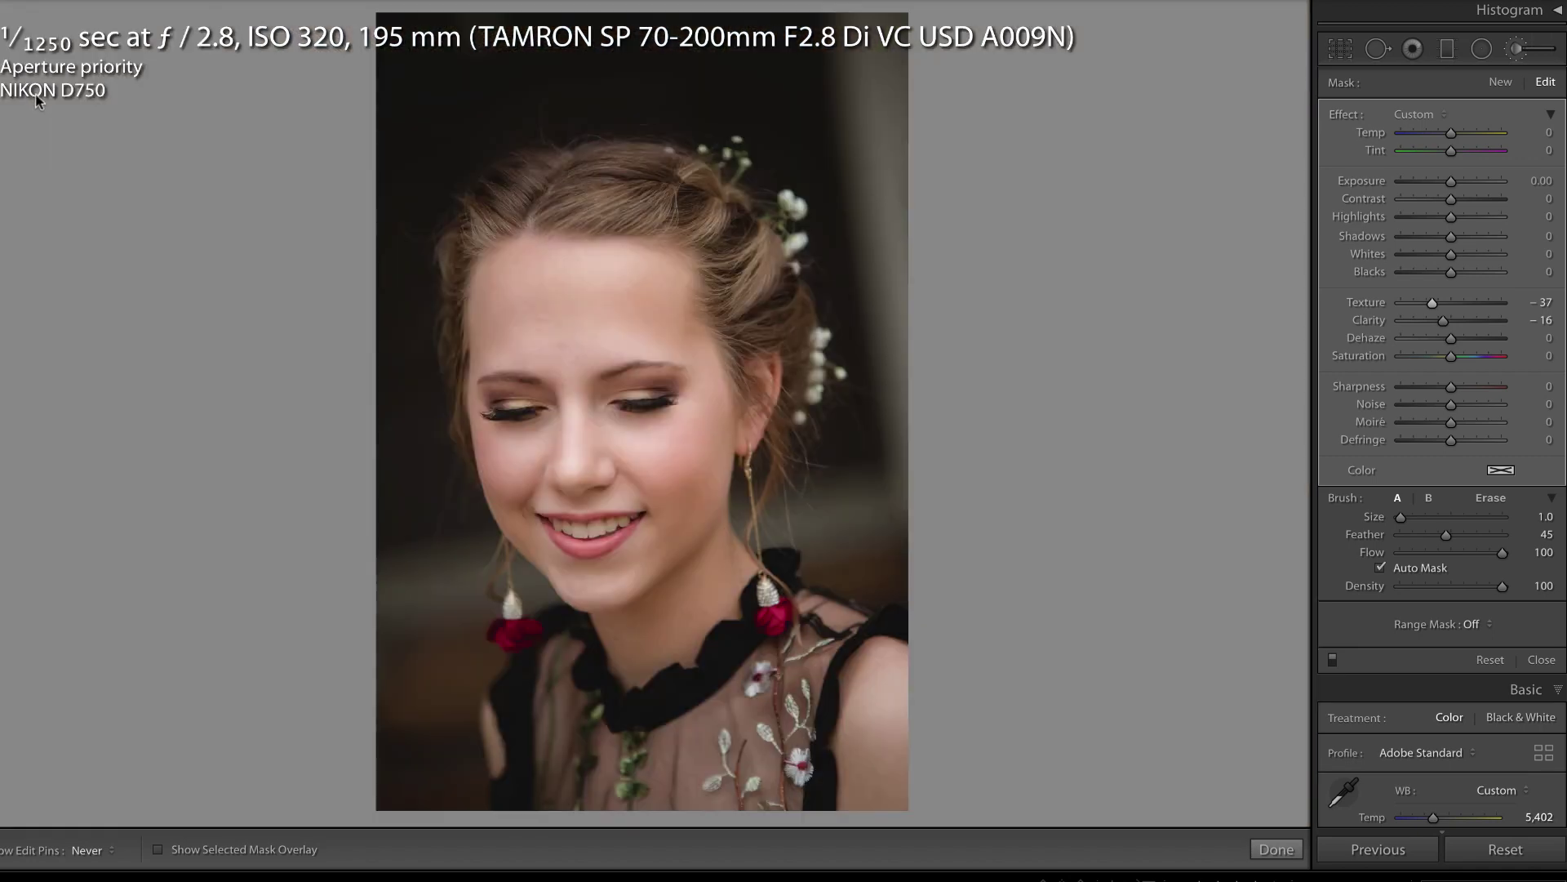